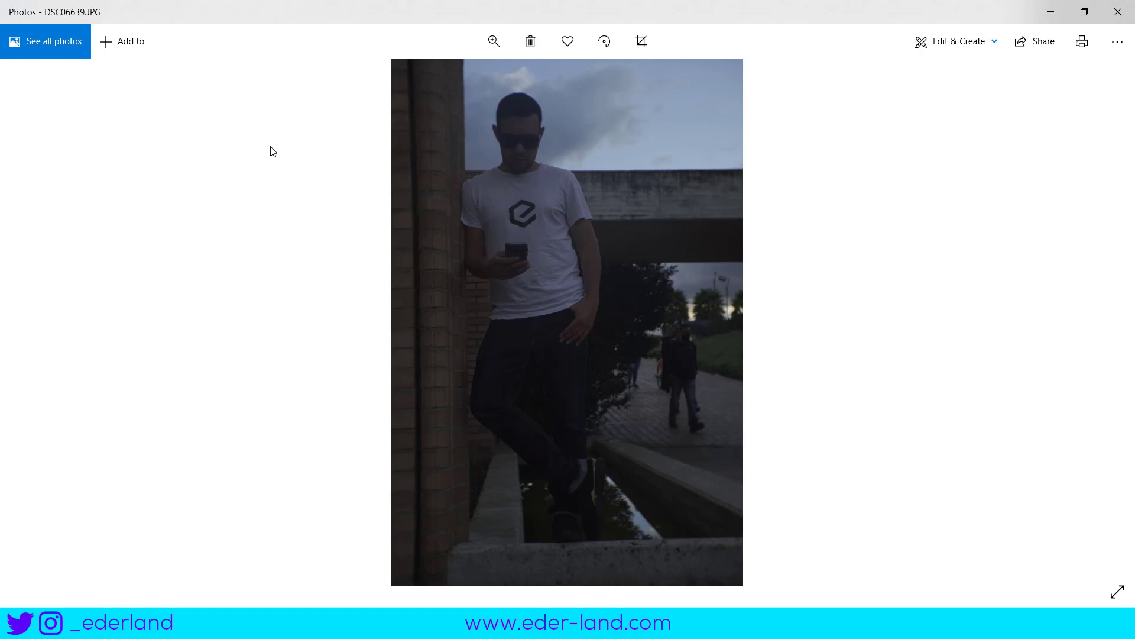
# Return to the eder folder, preview DSC06639 in the photo viewer, then close it.
pyautogui.hotkey('alt', 'F4')
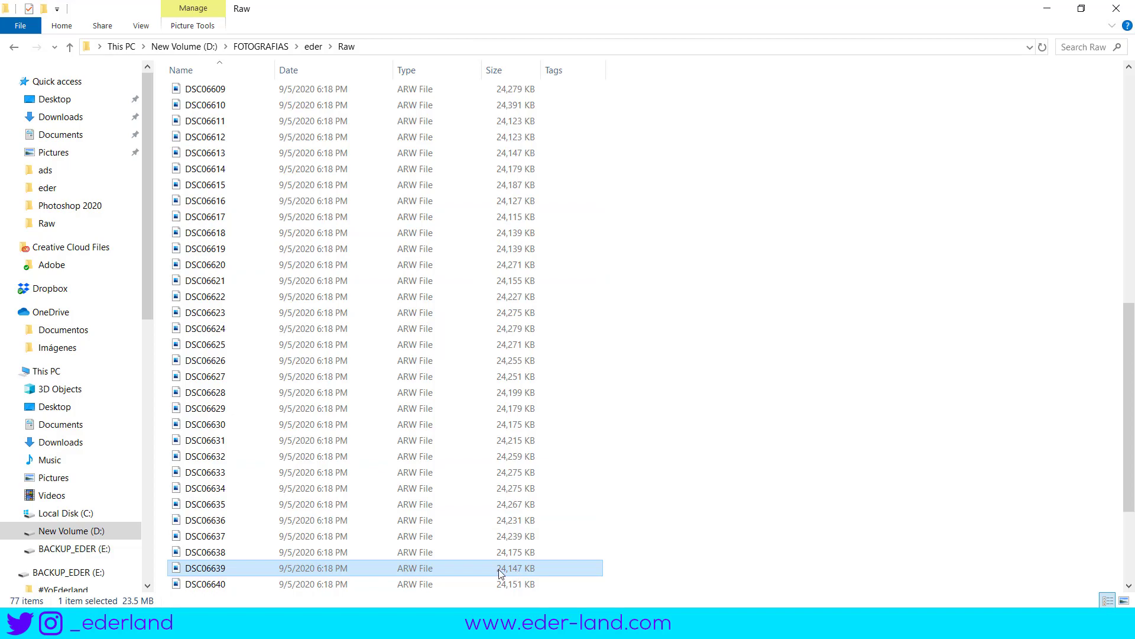
pyautogui.click(13, 46)
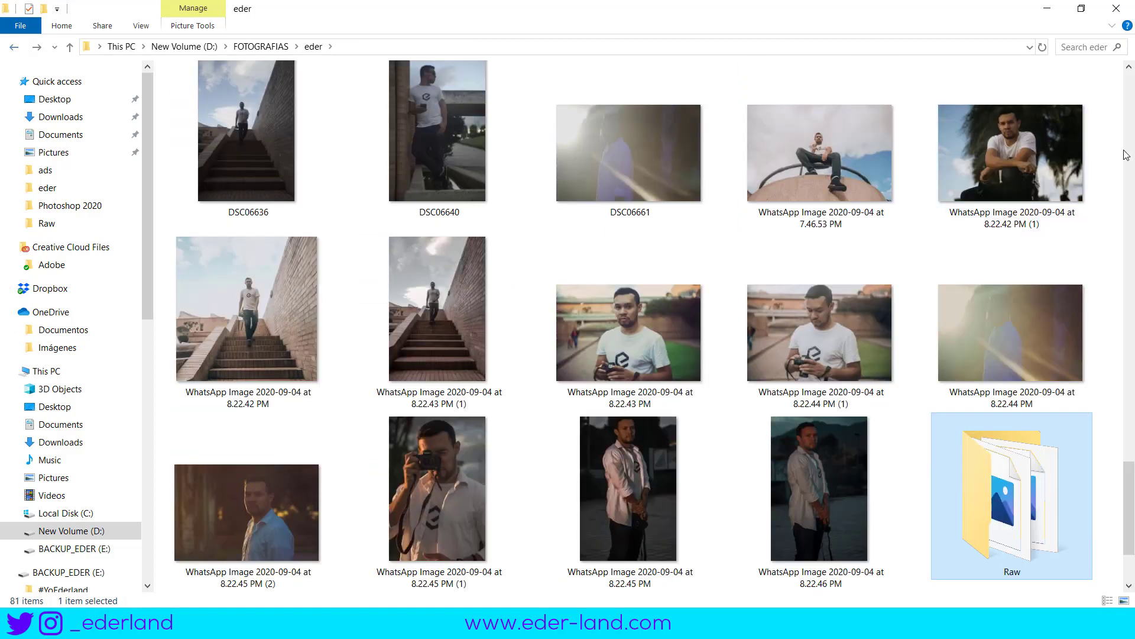
pyautogui.moveTo(1129, 462); pyautogui.dragTo(1132, 287)
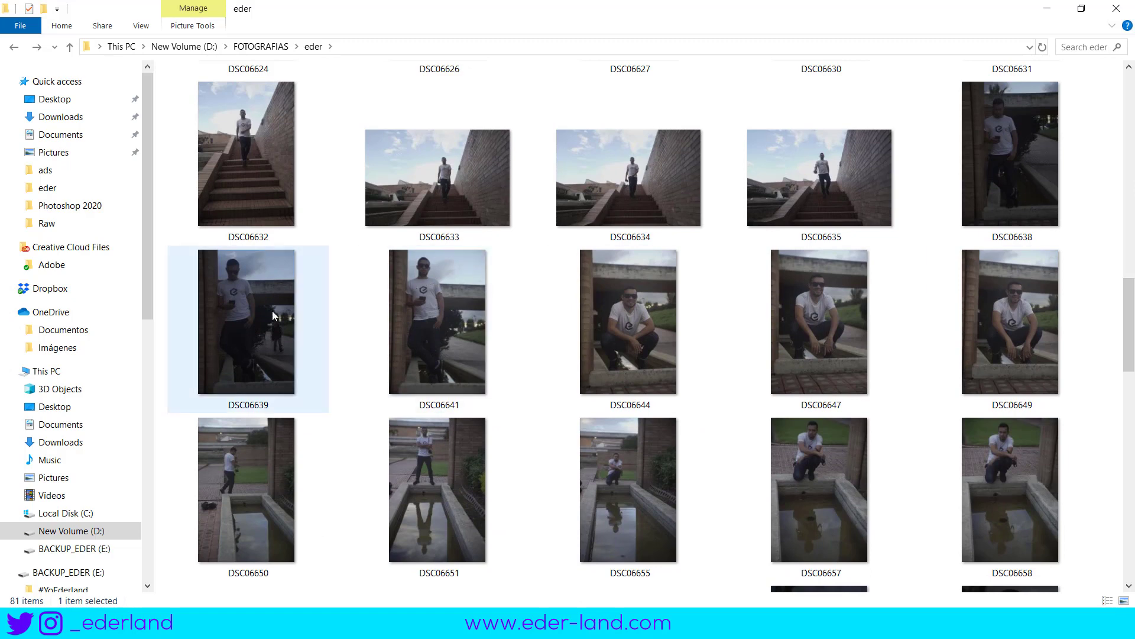
pyautogui.click(268, 303)
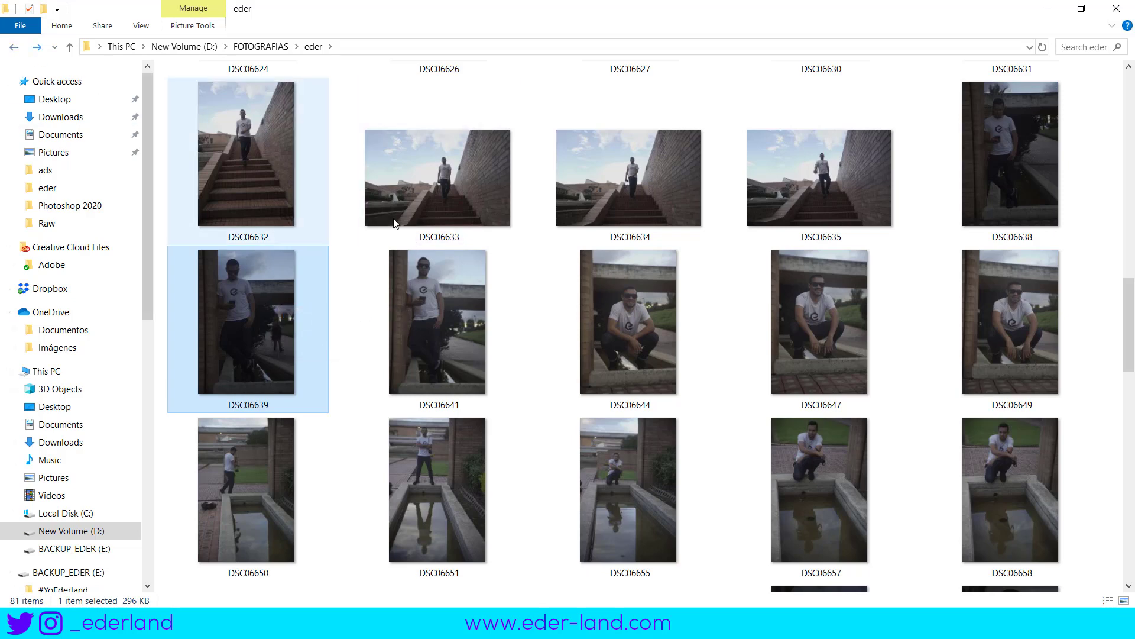
pyautogui.scroll(-5, 506, 317)
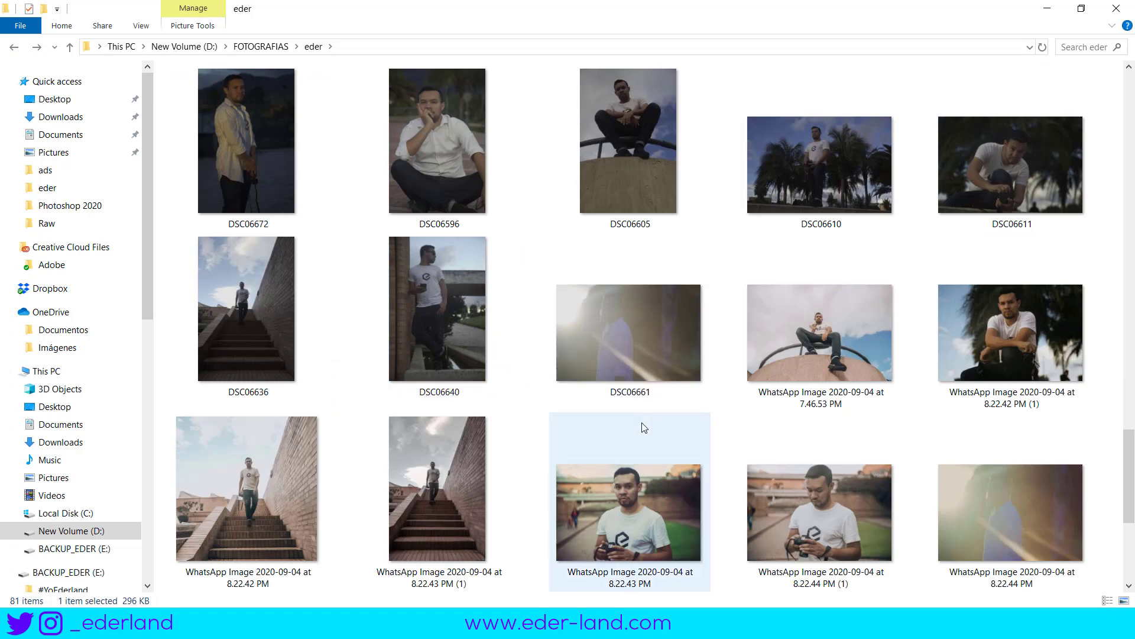
pyautogui.press('Return')
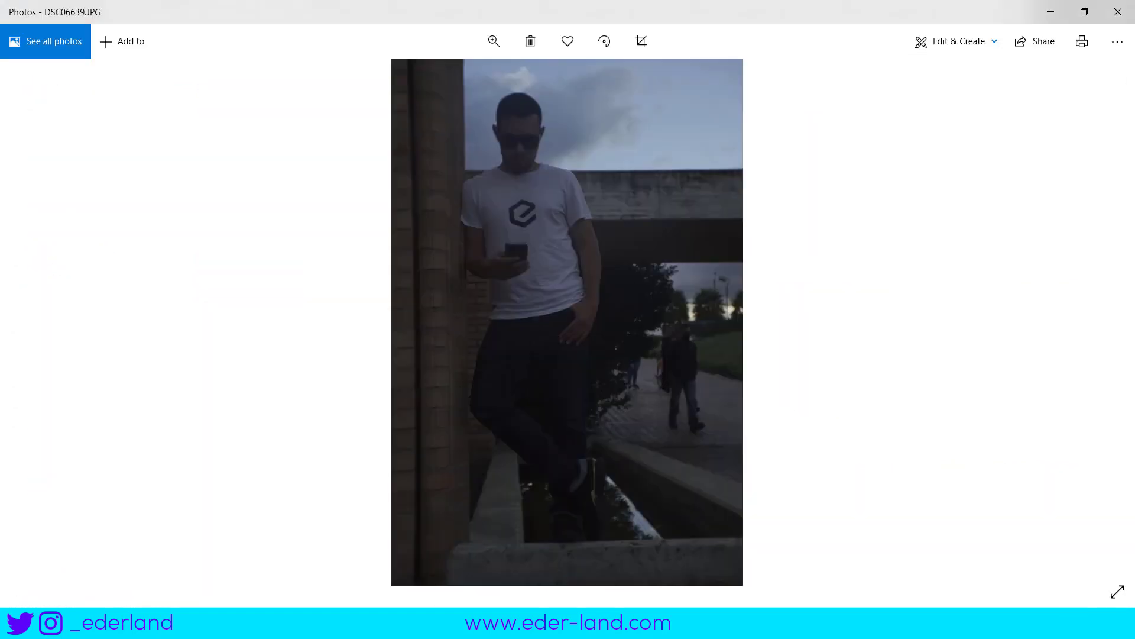
pyautogui.hotkey('alt', 'F4')
# Open the Raw folder and bring up the context menu for a raw file.
pyautogui.scroll(-5, 1009, 292)
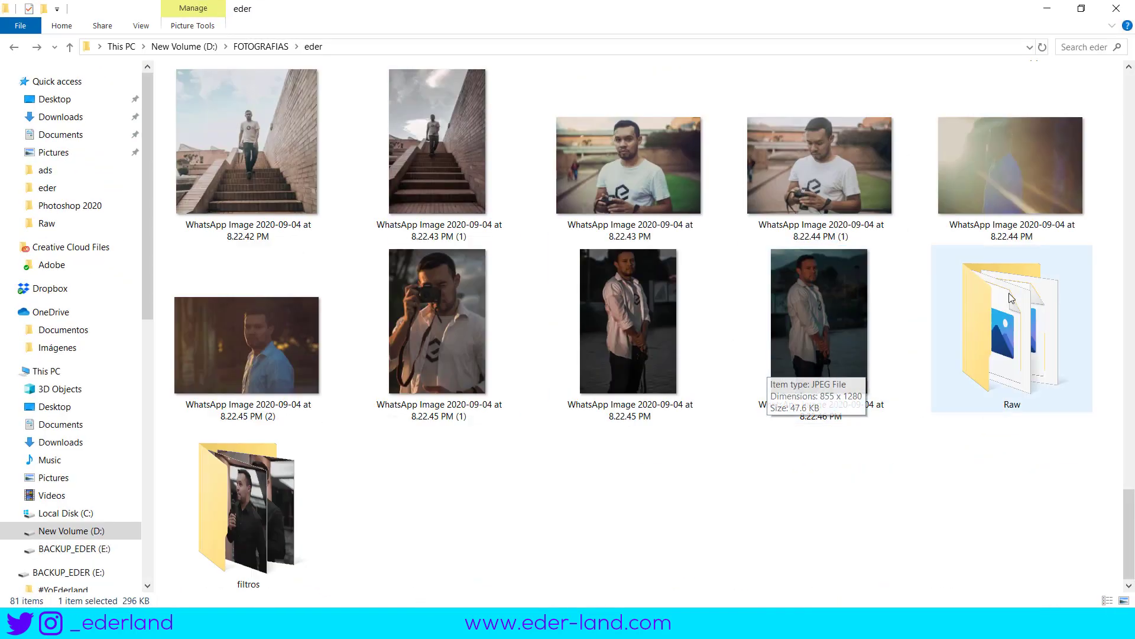
pyautogui.click(1009, 293)
pyautogui.doubleClick(1009, 293)
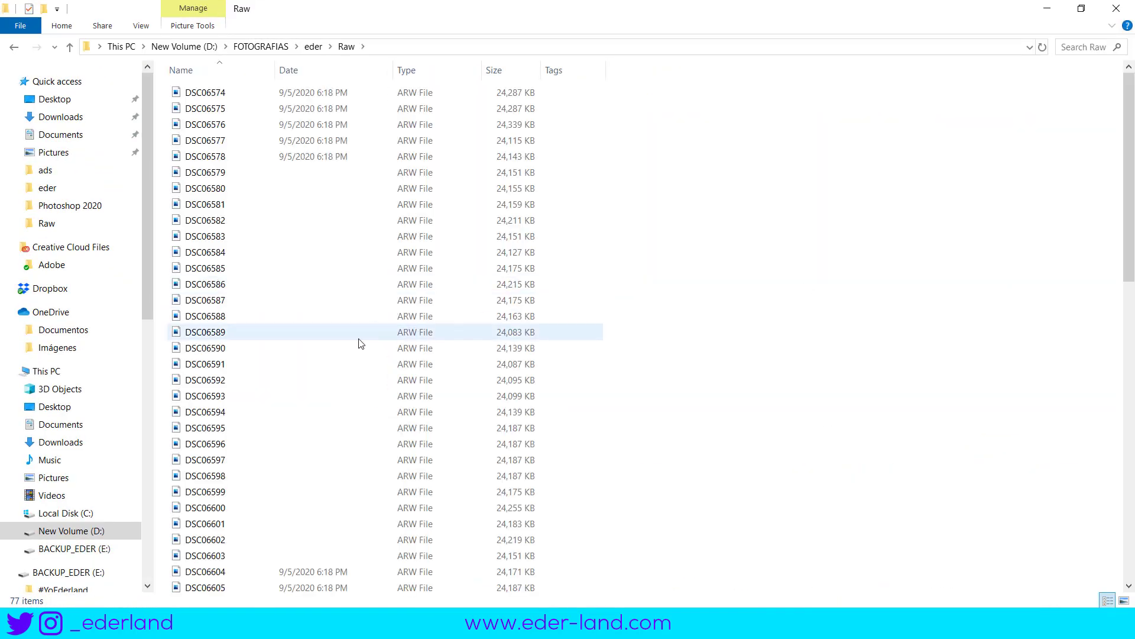
pyautogui.rightClick(211, 447)
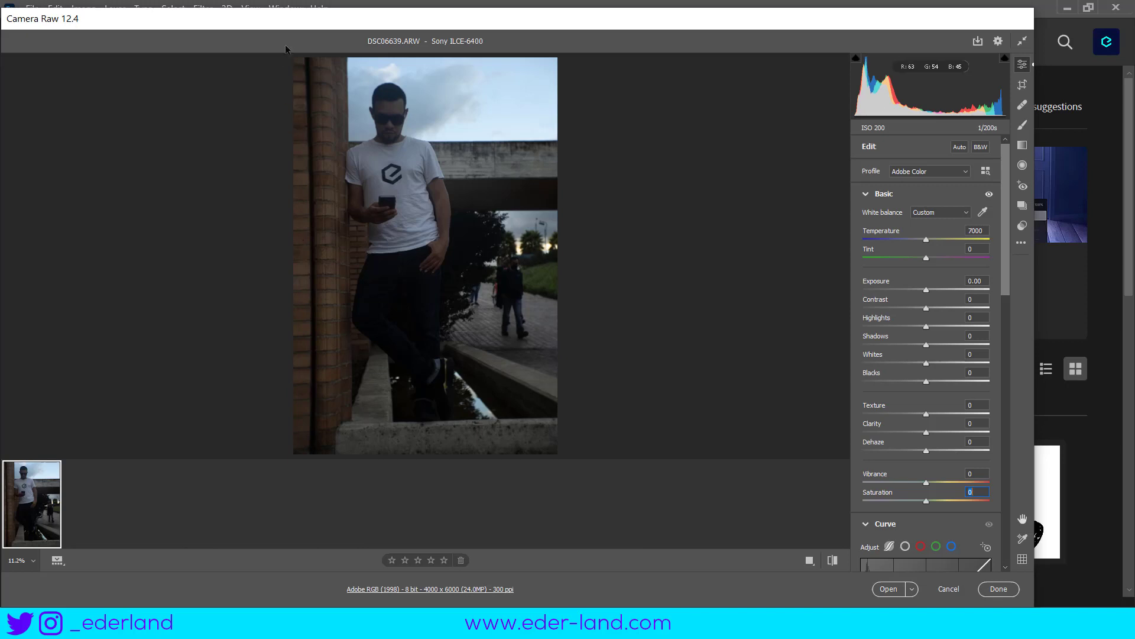
# Nudge Camera Raw right and collapse the Basic, Curve, Color Mixer and Split Toning sections.
pyautogui.moveTo(304, 25); pyautogui.dragTo(330, 27)
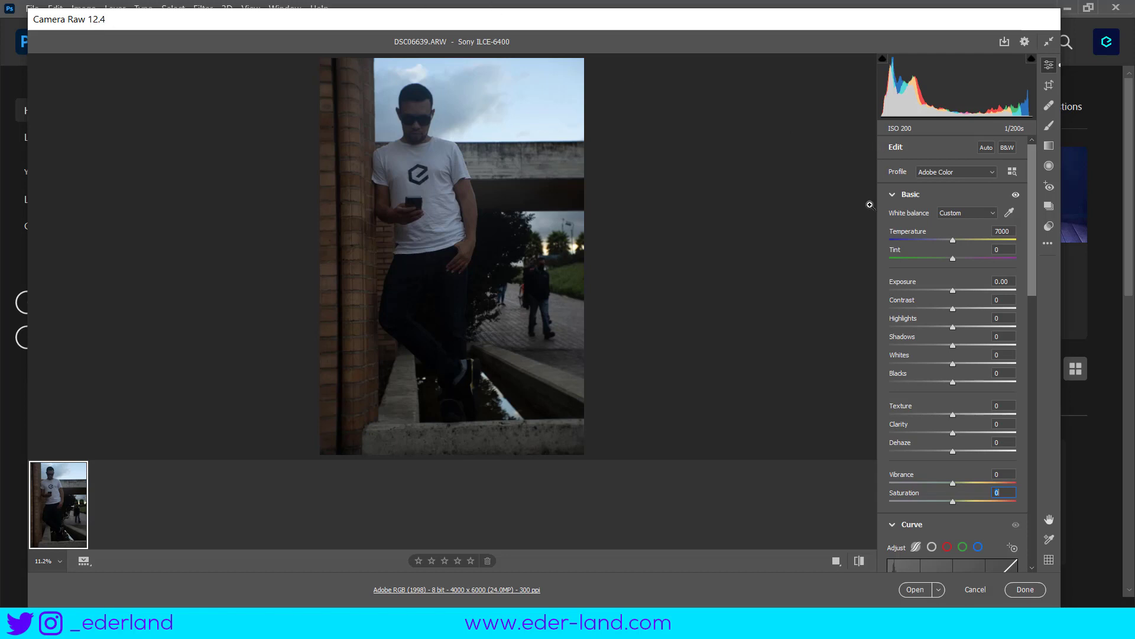
pyautogui.click(914, 195)
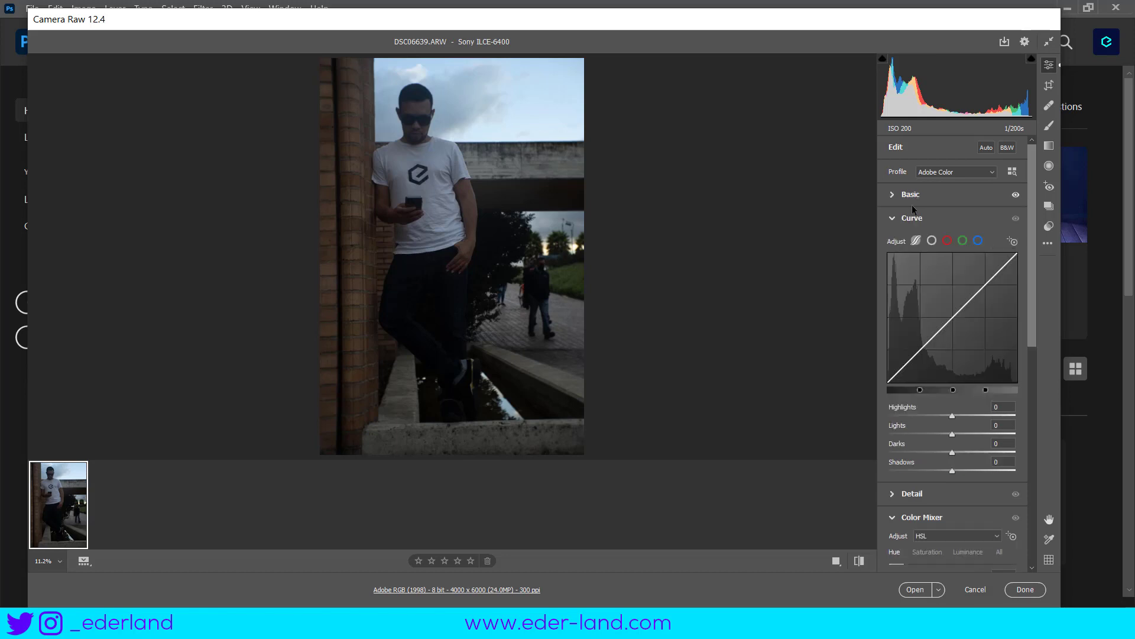
pyautogui.click(899, 219)
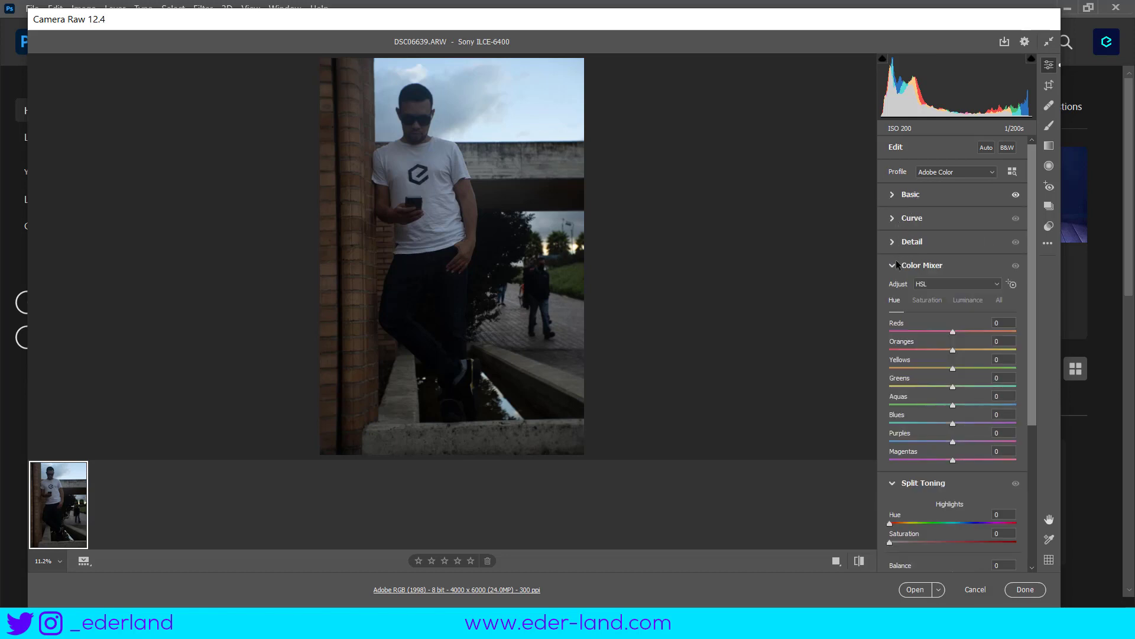
pyautogui.click(896, 262)
pyautogui.click(898, 290)
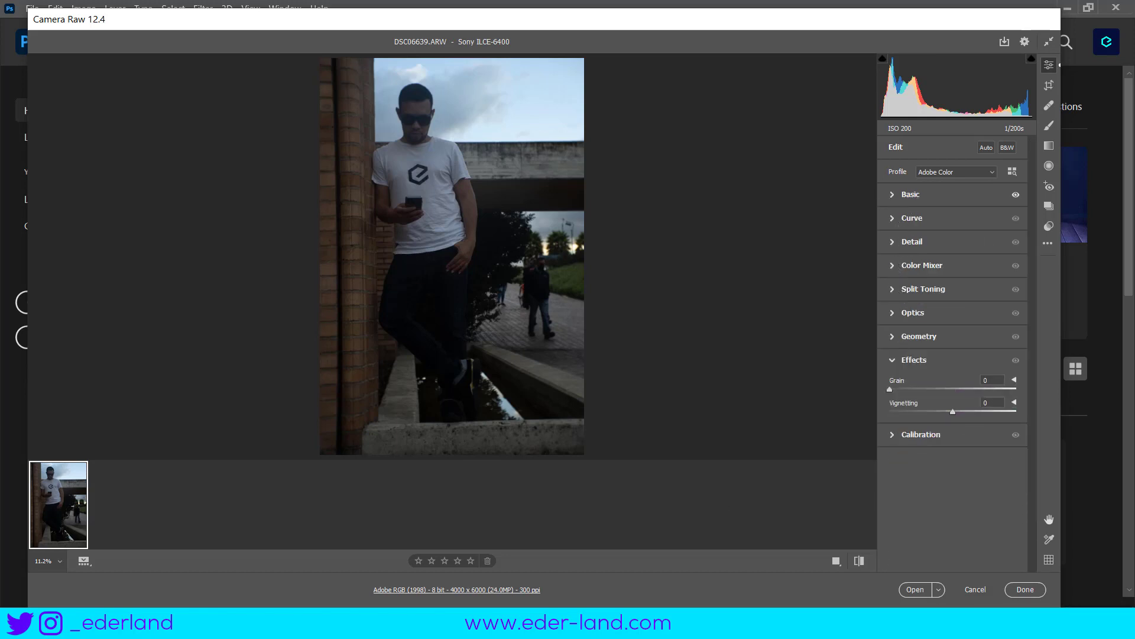
pyautogui.press('Return')
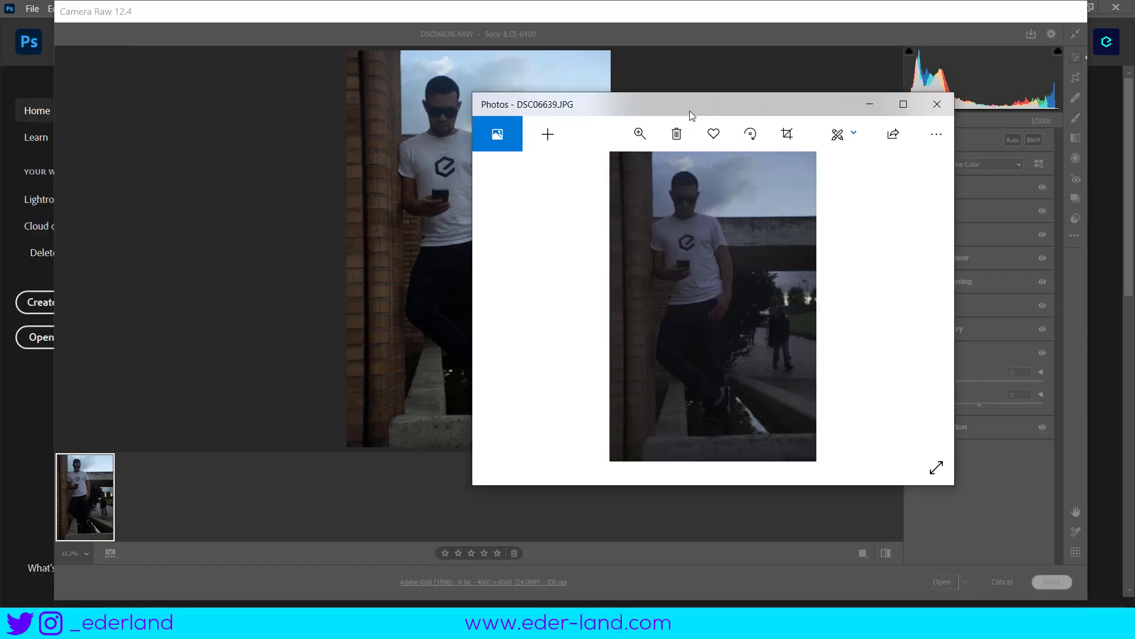
# Move the DSC06639 JPG preview in Photos aside to compare, then close it.
pyautogui.moveTo(689, 111); pyautogui.dragTo(767, 45)
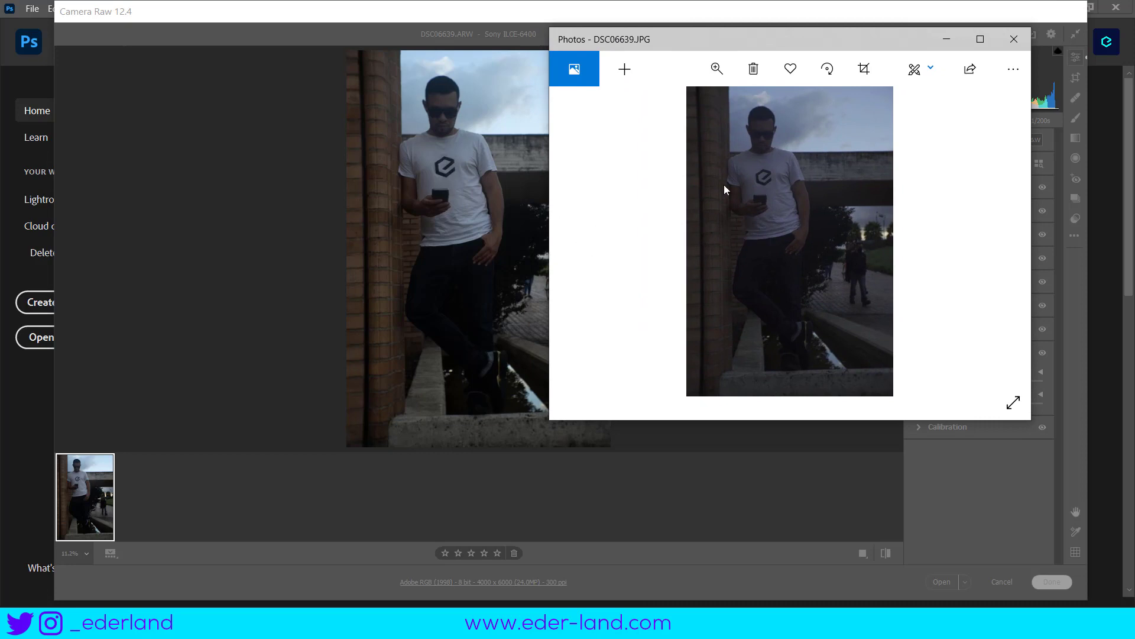
pyautogui.click(1018, 44)
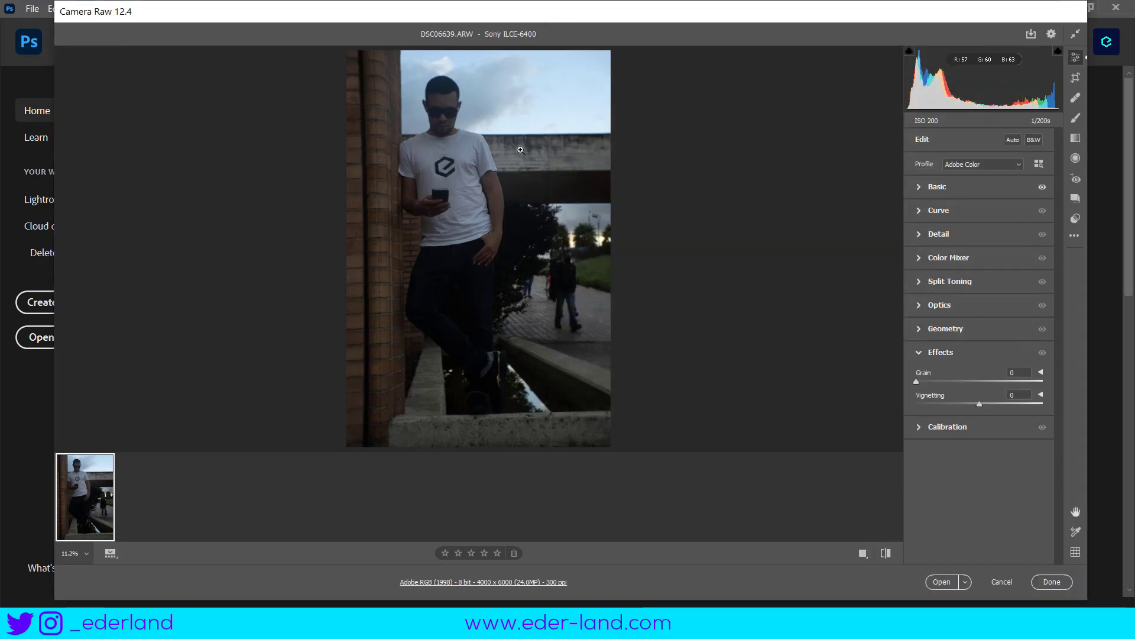
# Expand the Basic panel and zoom to 100% on the guitarist's face.
pyautogui.click(919, 186)
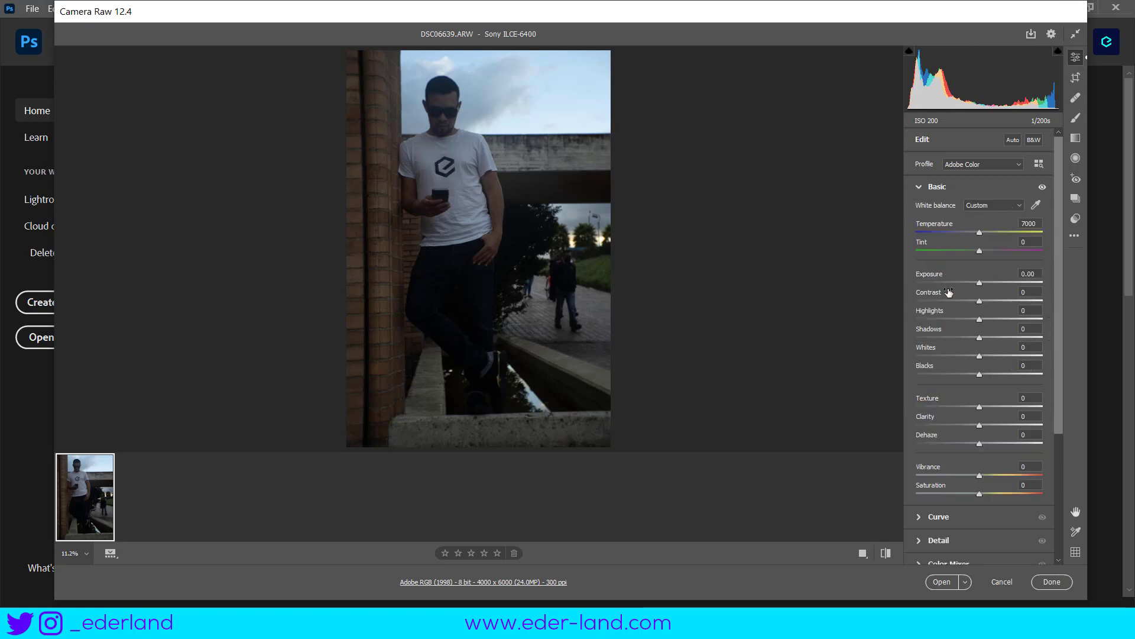
pyautogui.scroll(-2, 1062, 207)
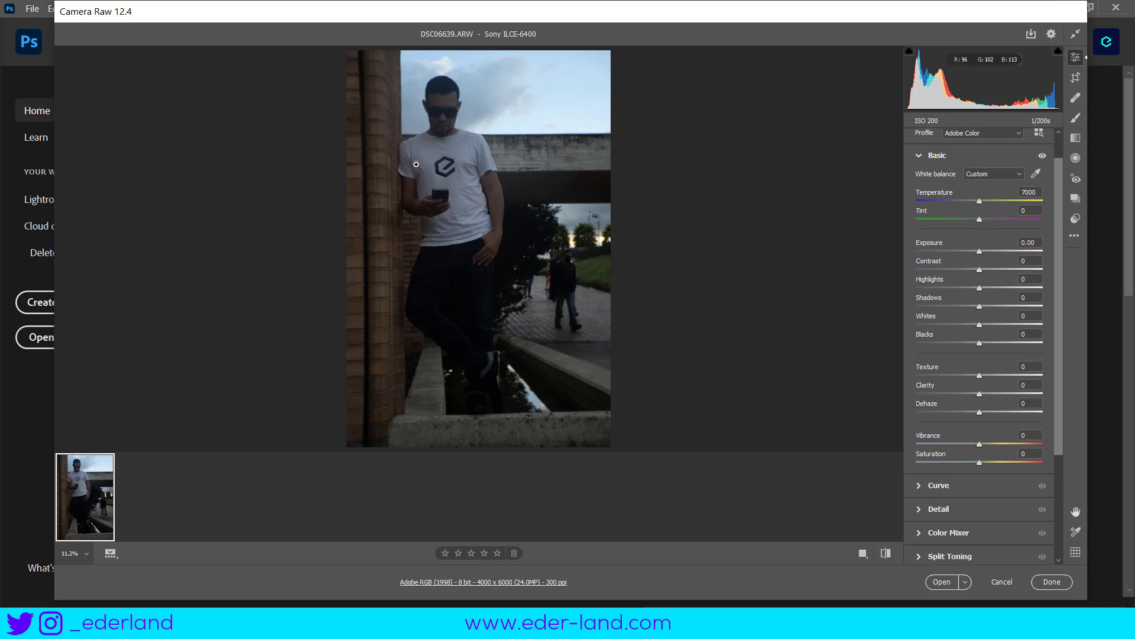
pyautogui.click(449, 139)
pyautogui.scroll(-3, 469, 219)
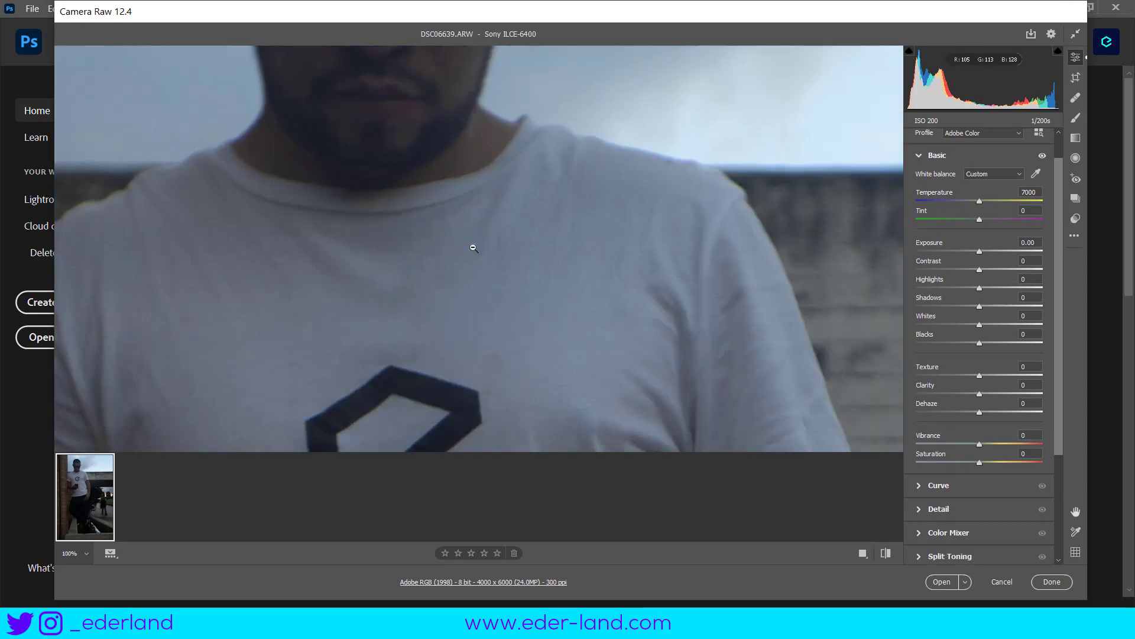
pyautogui.scroll(-3, 472, 246)
pyautogui.scroll(-3, 481, 290)
pyautogui.scroll(-2, 474, 299)
pyautogui.scroll(-2, 269, 262)
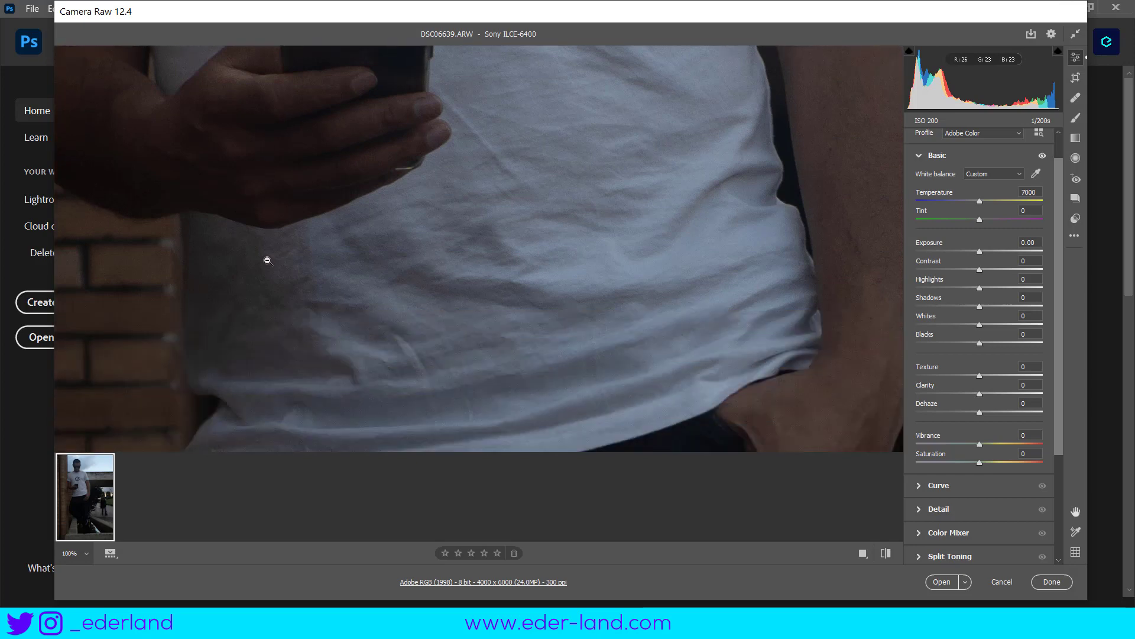
pyautogui.scroll(-2, 266, 260)
pyautogui.scroll(-2, 266, 266)
pyautogui.scroll(-2, 268, 281)
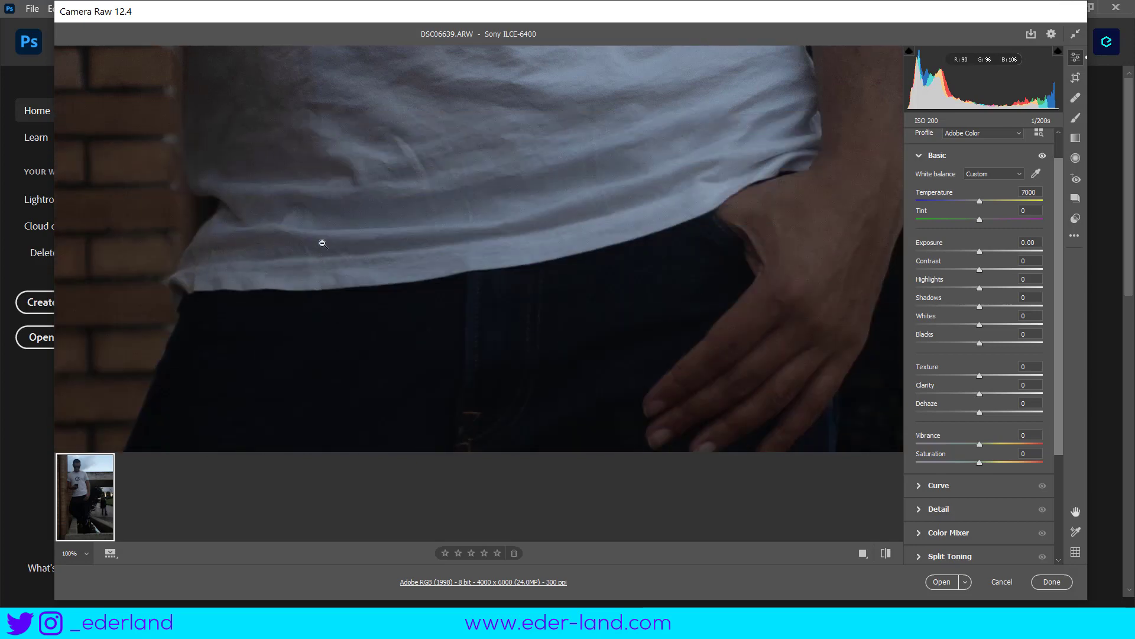
# Marquee-zoom on the shirt hem and a dark area, then zoom back out to fit.
pyautogui.moveTo(322, 228); pyautogui.dragTo(509, 346)
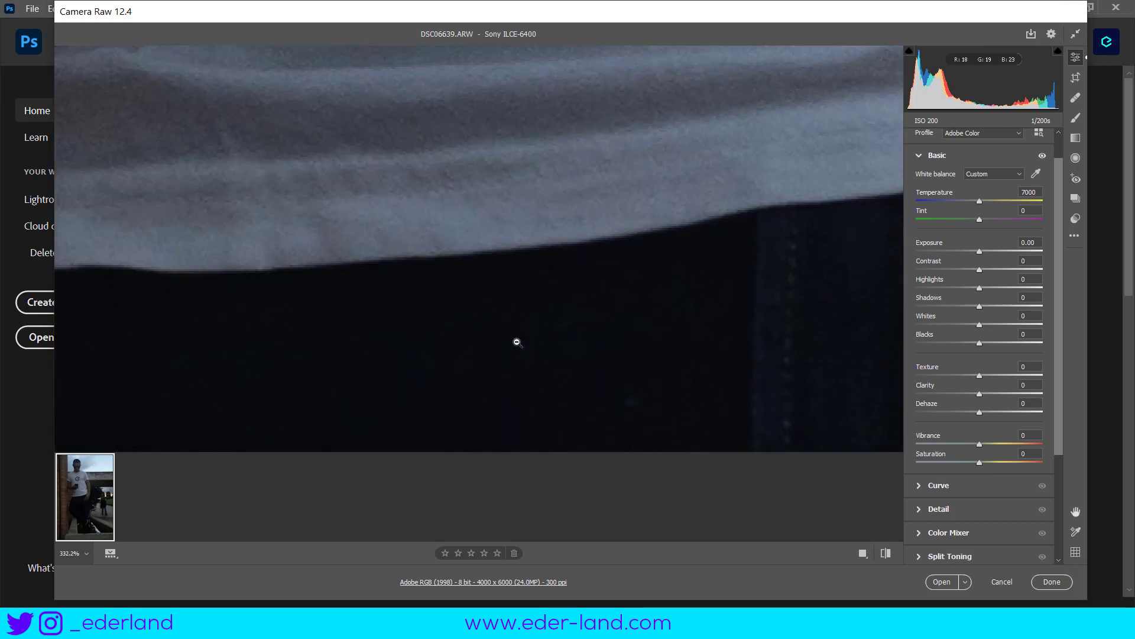
pyautogui.moveTo(471, 274); pyautogui.dragTo(337, 150)
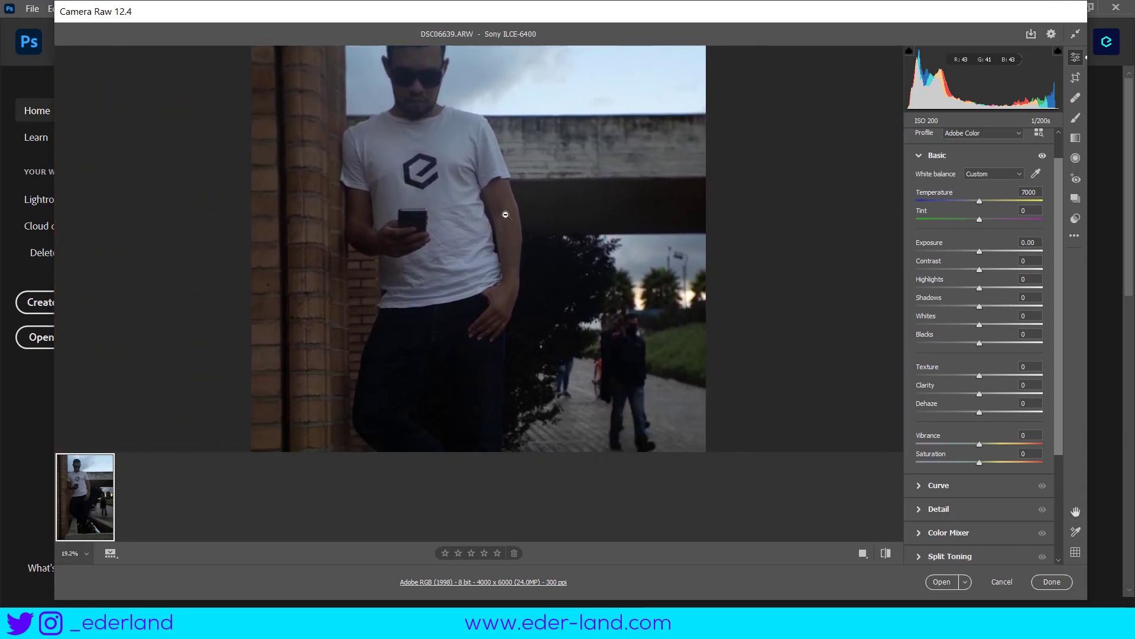
pyautogui.moveTo(532, 229)
pyautogui.mouseDown()
pyautogui.moveTo(552, 260)
pyautogui.moveTo(392, 156)
pyautogui.mouseUp()
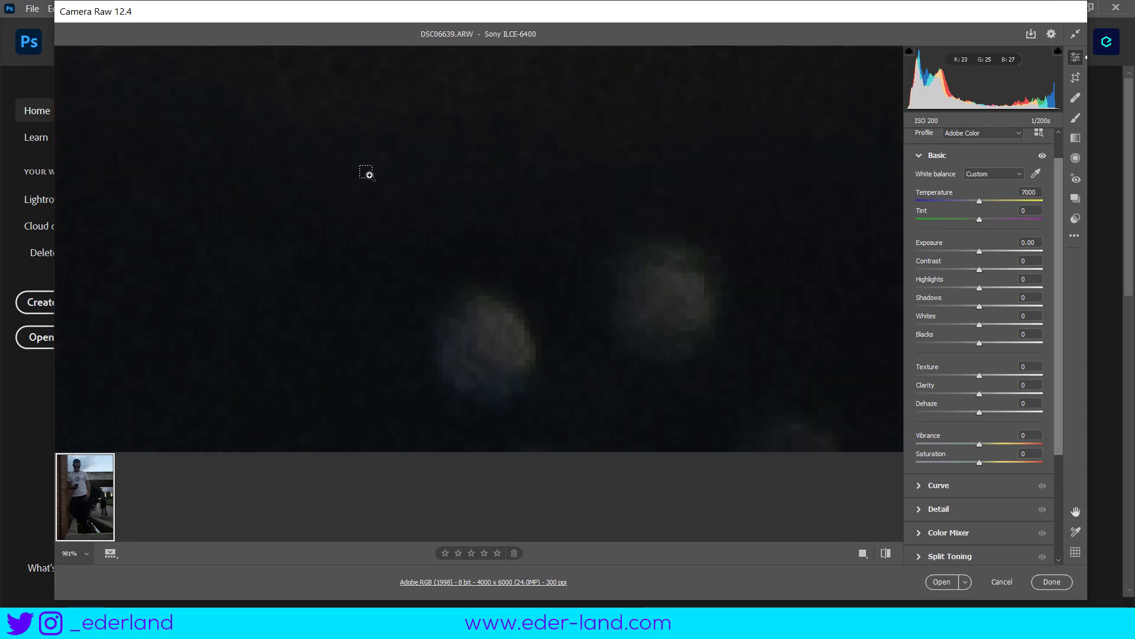
pyautogui.moveTo(411, 202); pyautogui.dragTo(893, 225)
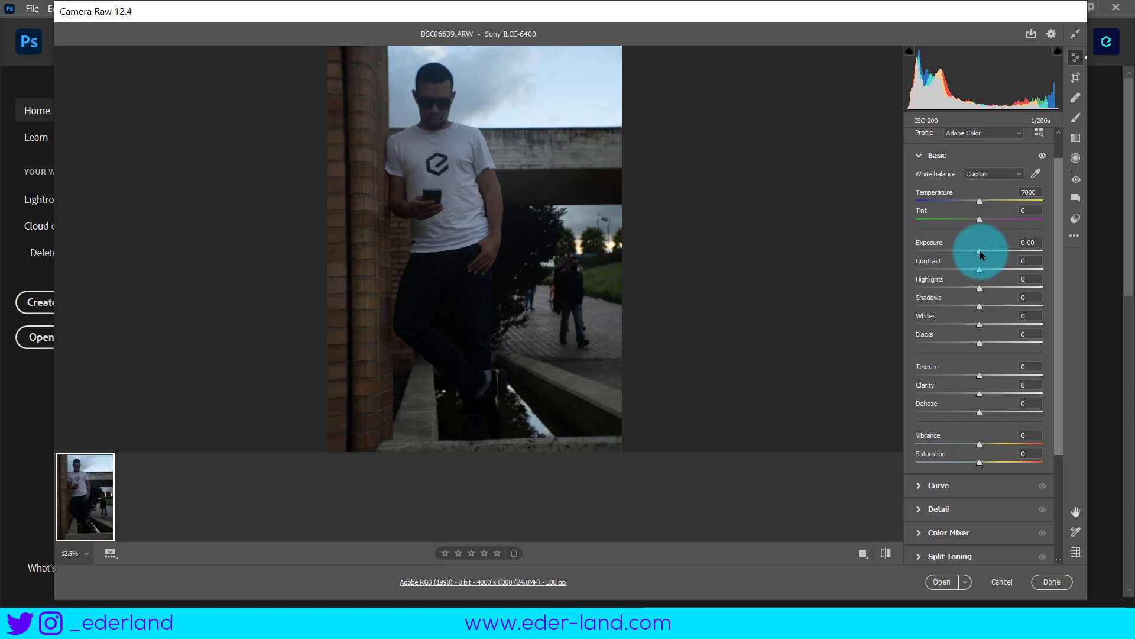
# Try Exposure values from -1.25 to +3.50, settling it at +1.75.
pyautogui.moveTo(980, 250)
pyautogui.mouseDown()
pyautogui.moveTo(961, 254)
pyautogui.moveTo(1020, 253)
pyautogui.mouseUp()
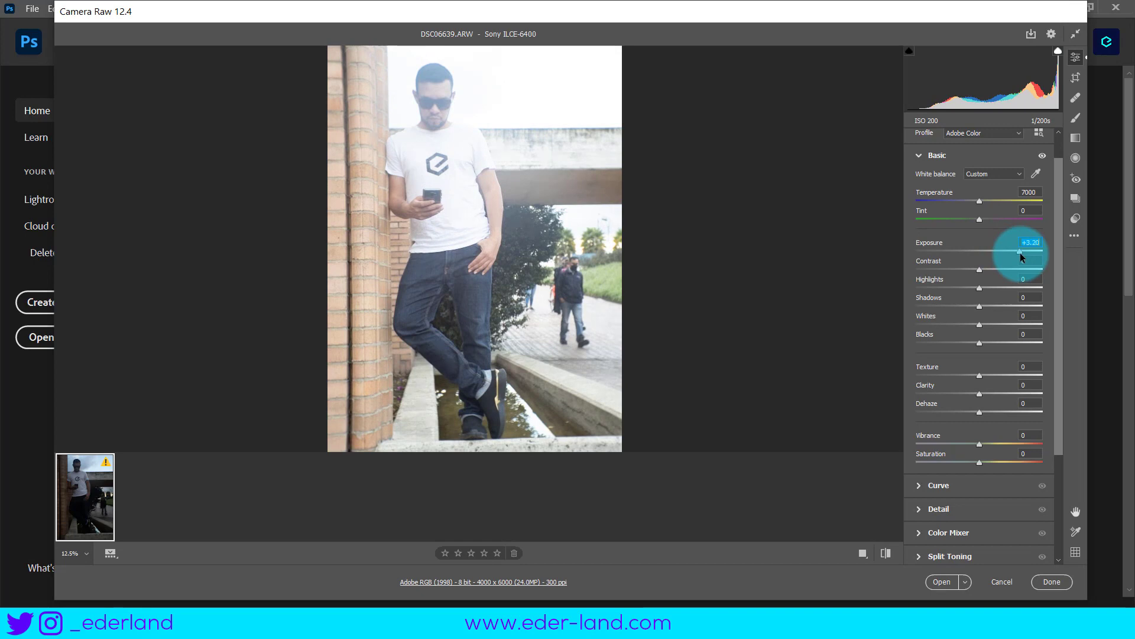
pyautogui.moveTo(1021, 253); pyautogui.dragTo(1023, 253)
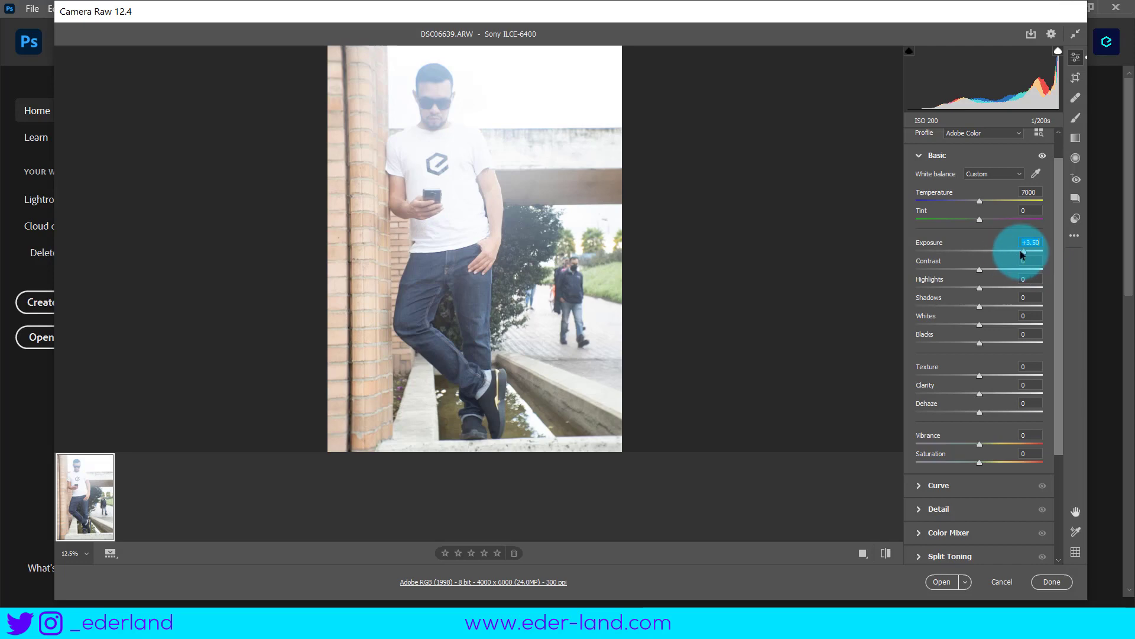
pyautogui.moveTo(1020, 250)
pyautogui.mouseDown()
pyautogui.moveTo(996, 251)
pyautogui.moveTo(1007, 247)
pyautogui.mouseUp()
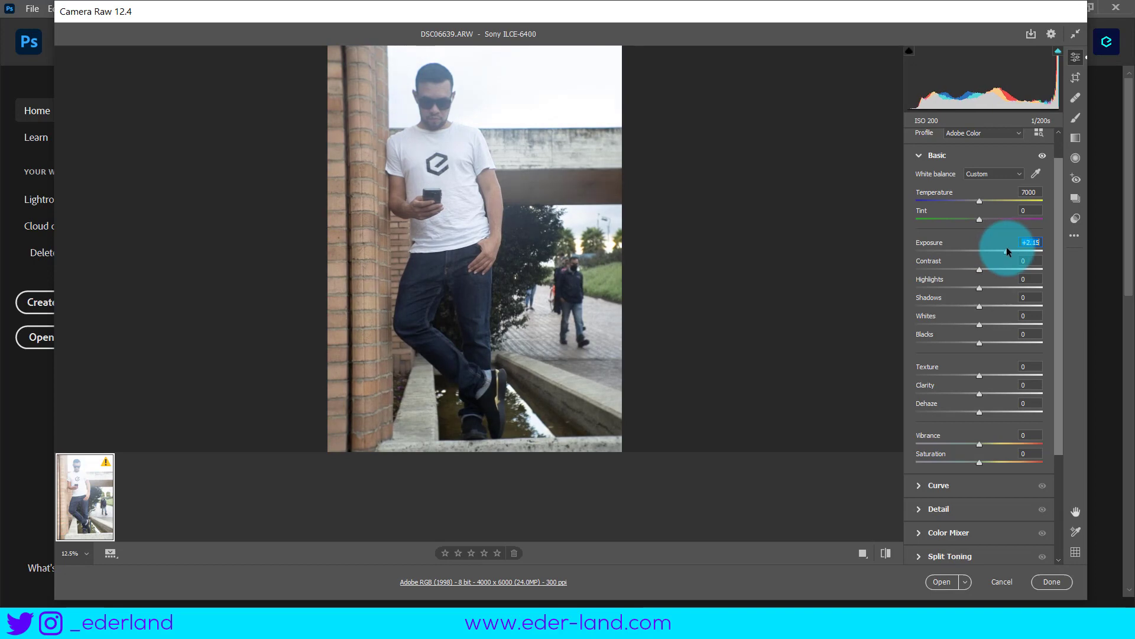
pyautogui.moveTo(1007, 246)
pyautogui.mouseDown()
pyautogui.moveTo(991, 246)
pyautogui.moveTo(1002, 246)
pyautogui.mouseUp()
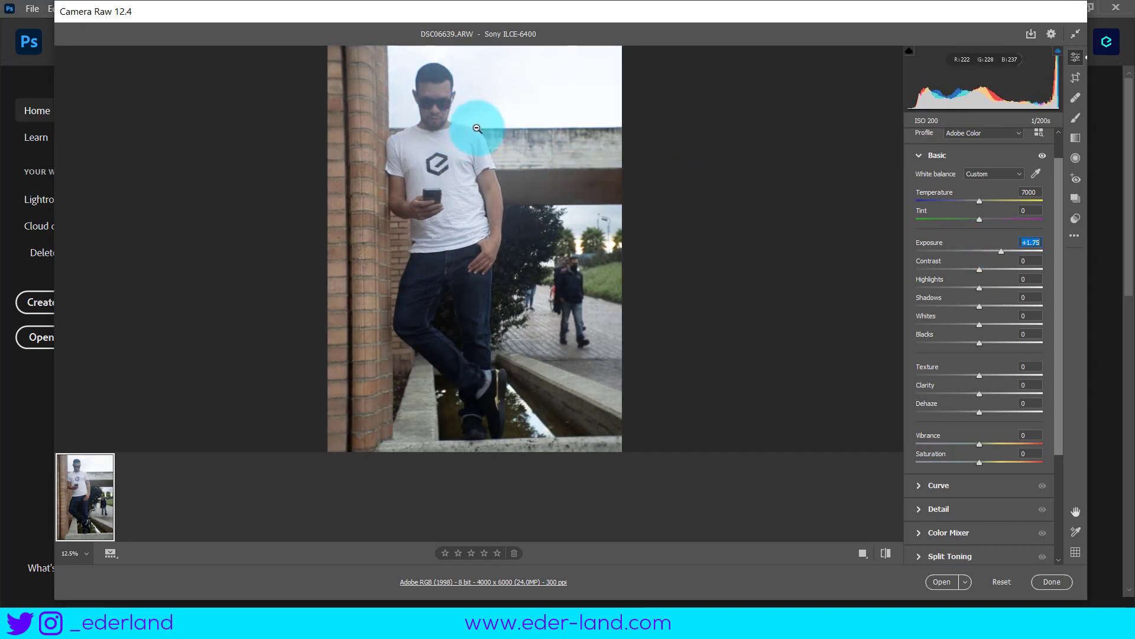
pyautogui.moveTo(478, 127)
pyautogui.mouseDown()
pyautogui.moveTo(467, 121)
pyautogui.moveTo(545, 147)
pyautogui.mouseUp()
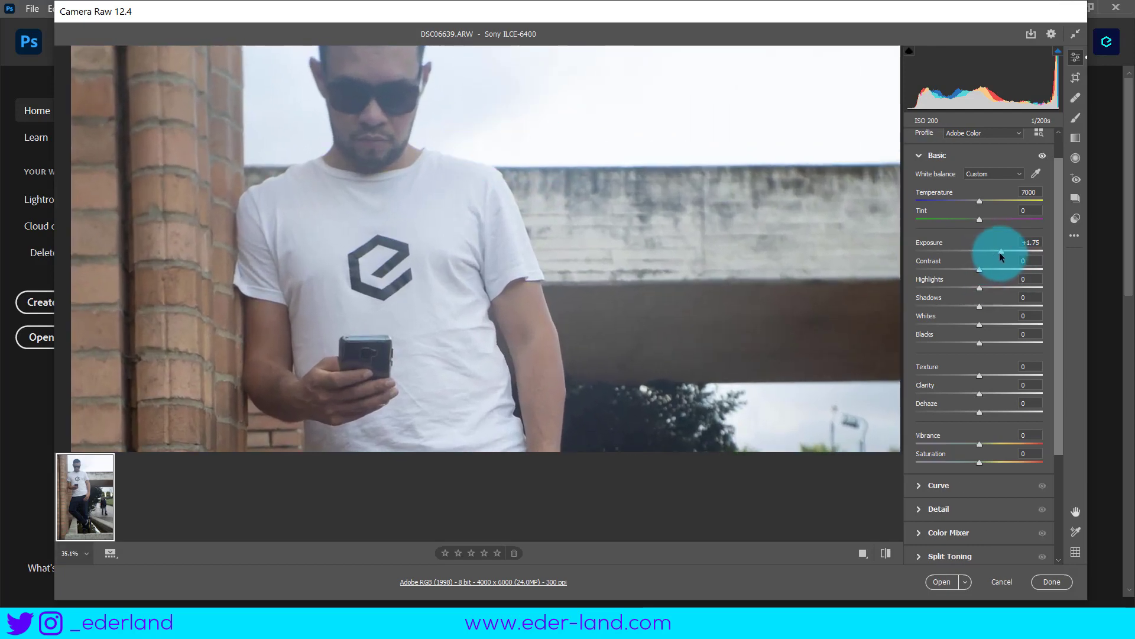
pyautogui.moveTo(1000, 252)
pyautogui.mouseDown()
pyautogui.moveTo(1016, 254)
pyautogui.moveTo(1000, 250)
pyautogui.mouseUp()
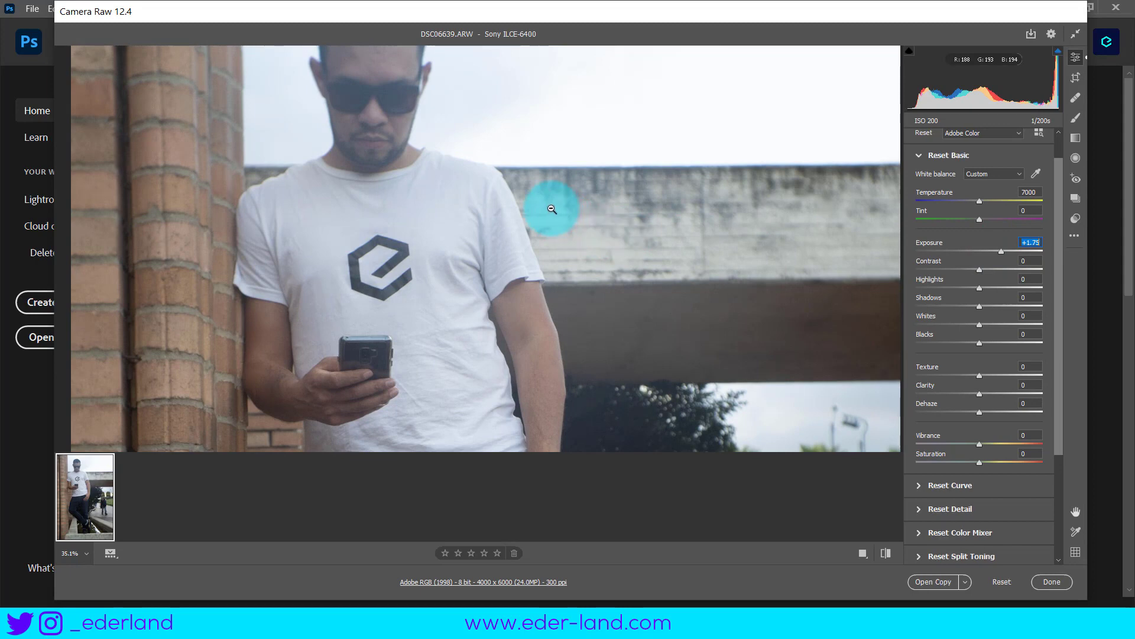
pyautogui.moveTo(544, 203)
pyautogui.mouseDown()
pyautogui.moveTo(477, 174)
pyautogui.moveTo(451, 183)
pyautogui.mouseUp()
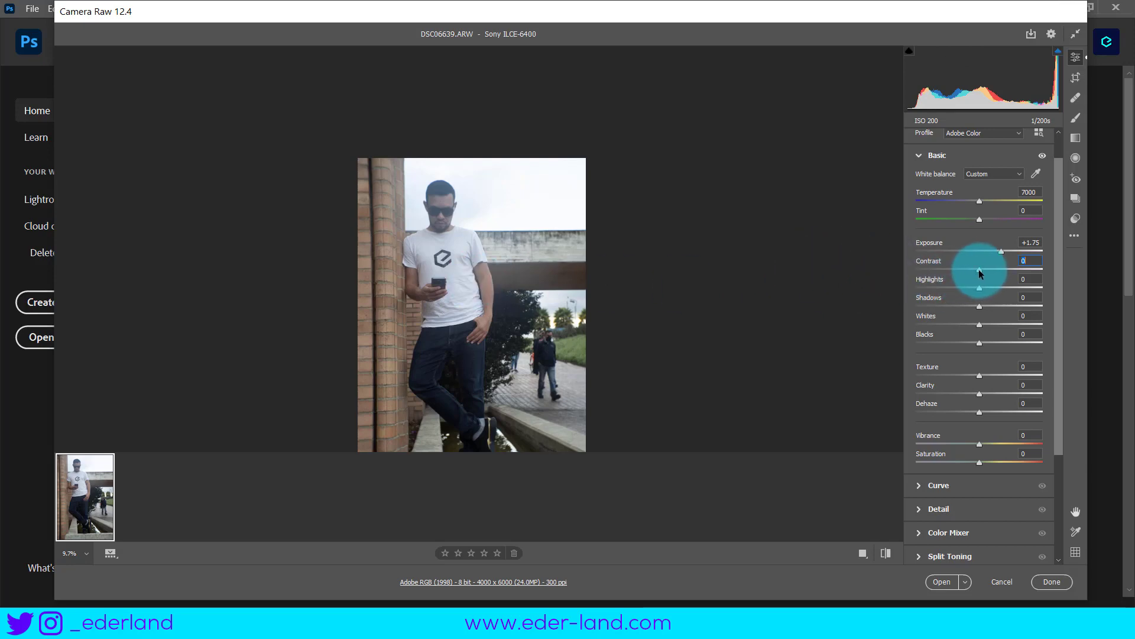
# Sweep Contrast from minimum to strong, then settle it at +24.
pyautogui.moveTo(980, 271); pyautogui.dragTo(887, 281)
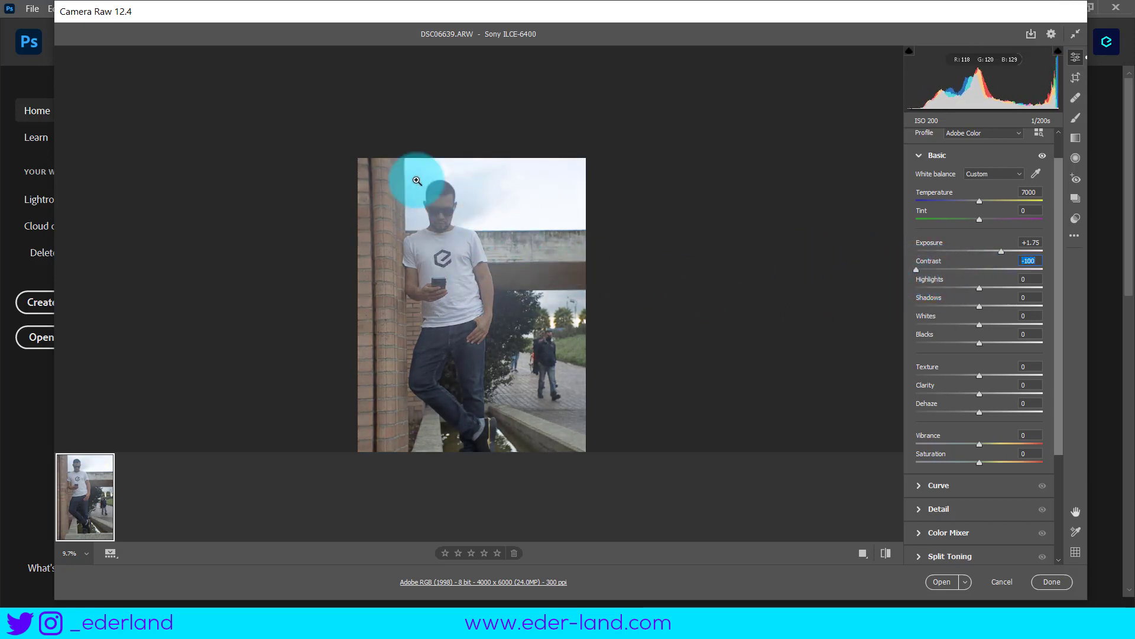
pyautogui.moveTo(916, 268); pyautogui.dragTo(1034, 276)
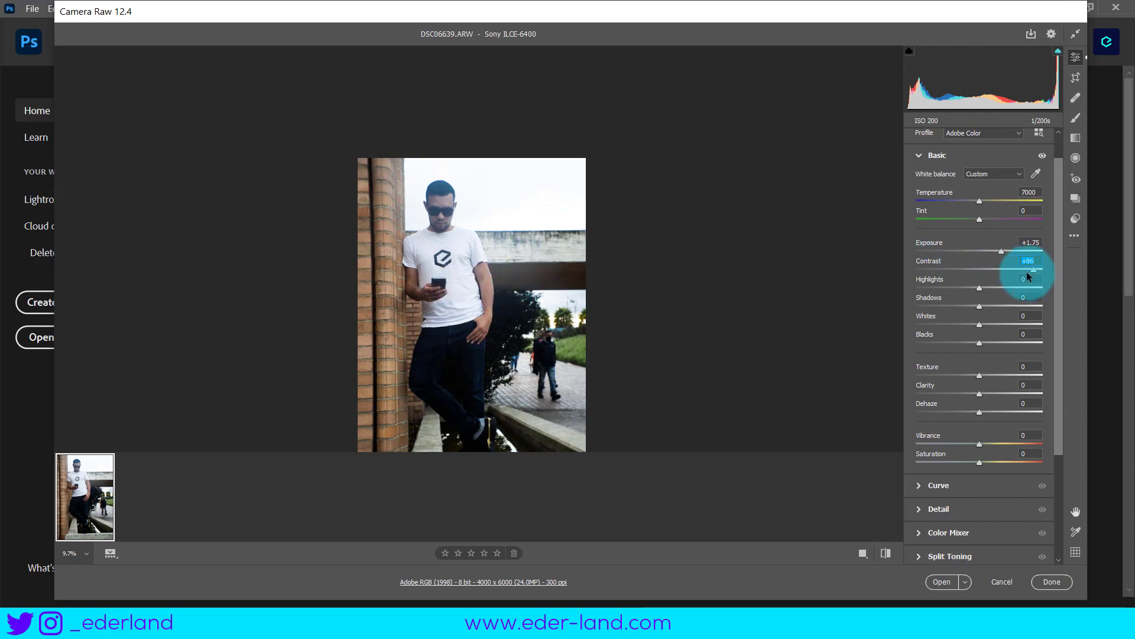
pyautogui.moveTo(1034, 270); pyautogui.dragTo(980, 270)
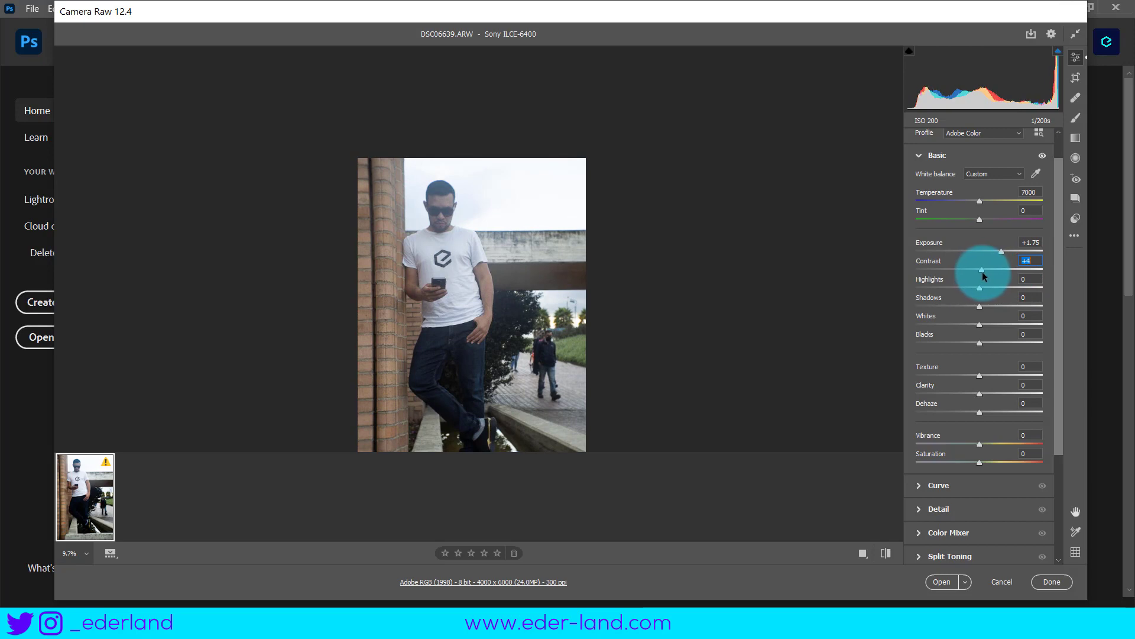
pyautogui.moveTo(983, 272); pyautogui.dragTo(995, 273)
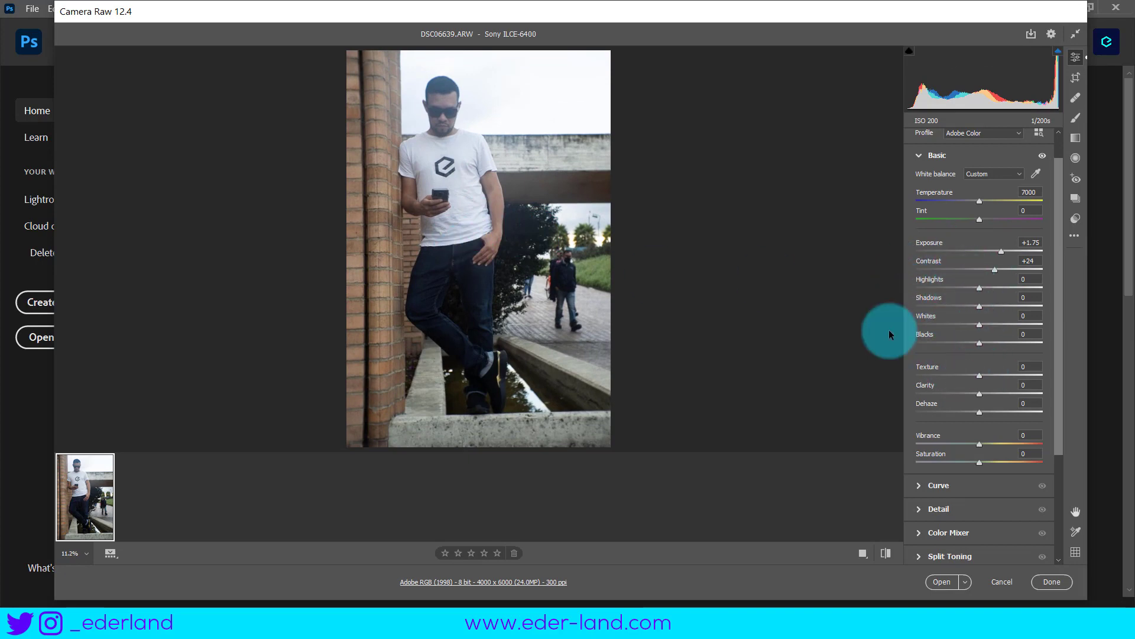
pyautogui.moveTo(507, 190)
pyautogui.mouseDown()
pyautogui.moveTo(559, 230)
pyautogui.moveTo(583, 337)
pyautogui.mouseUp()
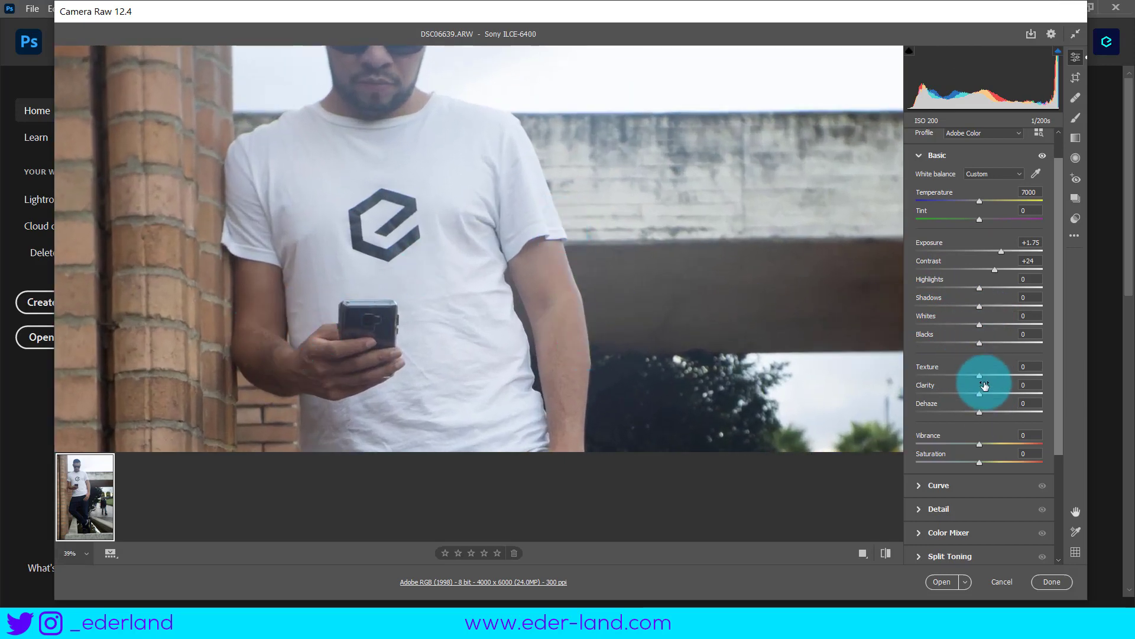
# Soften Texture down to about -60, then bring it back to -4.
pyautogui.moveTo(975, 376); pyautogui.dragTo(1031, 380)
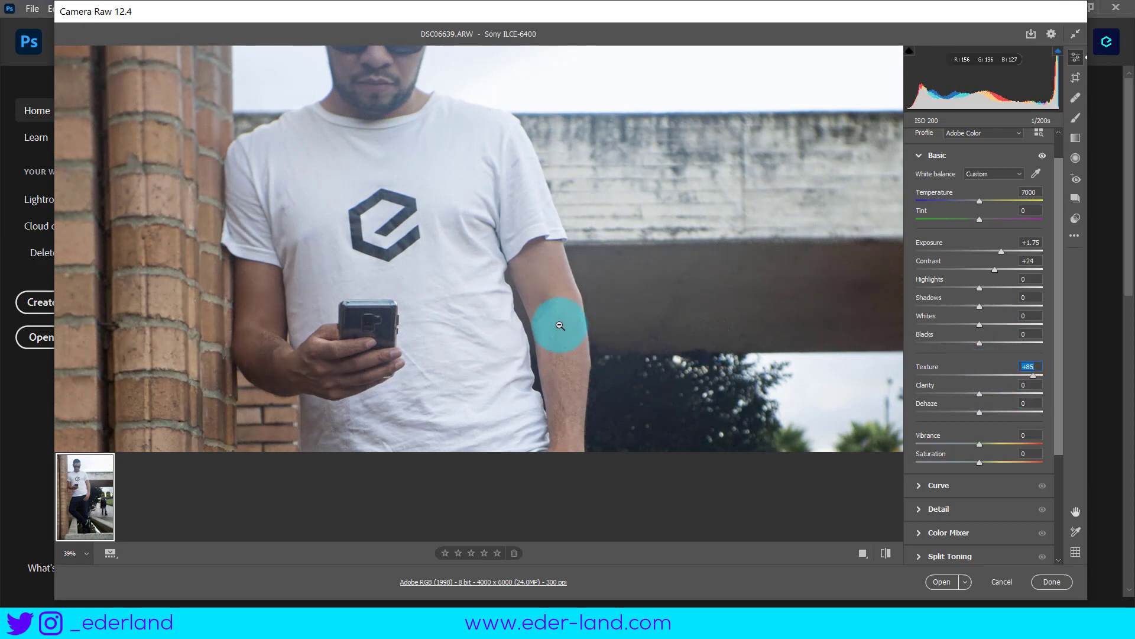
pyautogui.click(1033, 376)
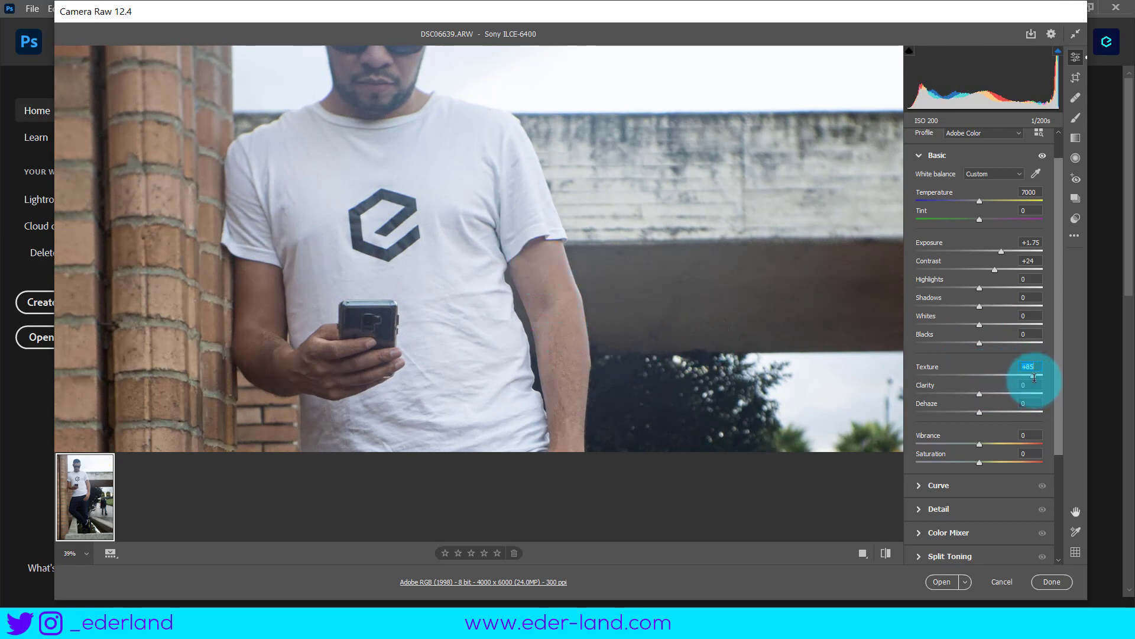
pyautogui.moveTo(1032, 376); pyautogui.dragTo(970, 375)
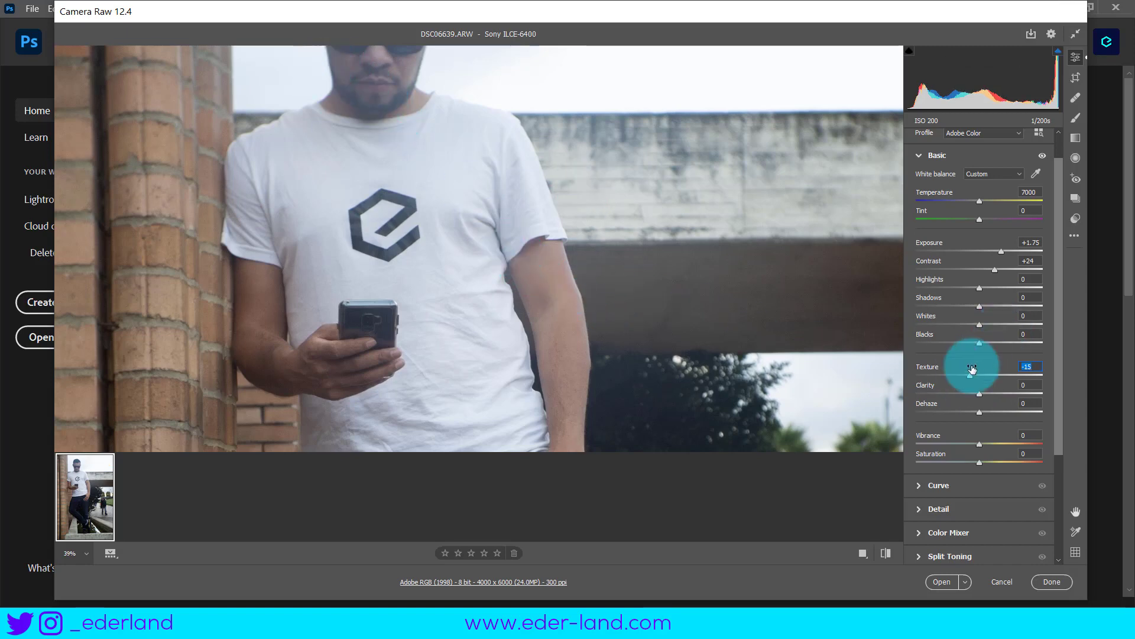
pyautogui.moveTo(971, 374); pyautogui.dragTo(951, 379)
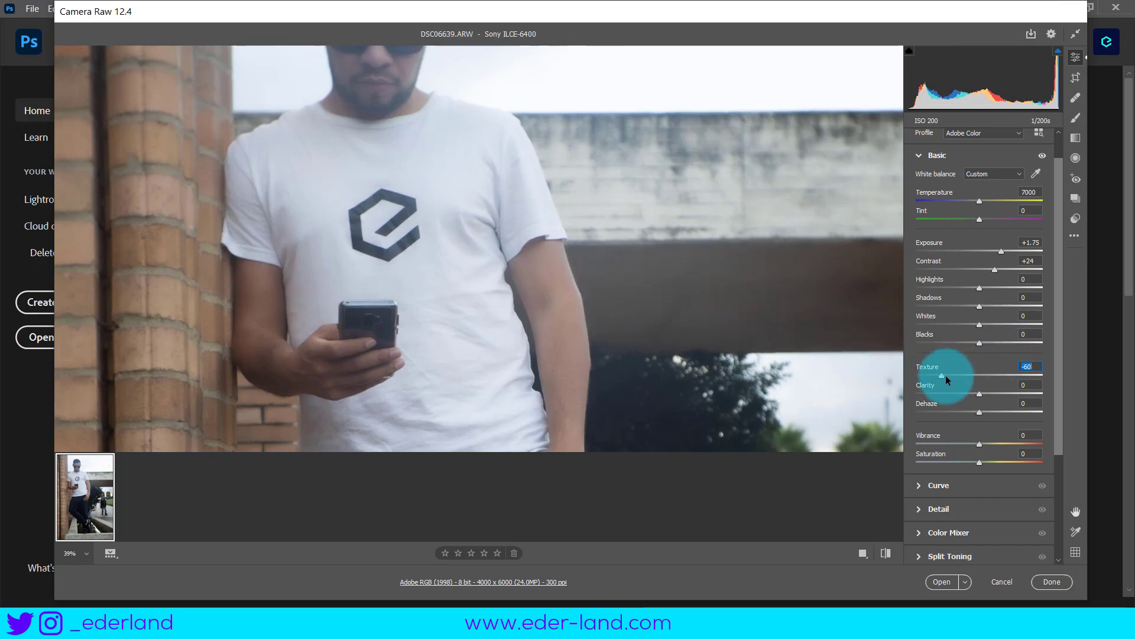
pyautogui.moveTo(939, 375); pyautogui.dragTo(978, 383)
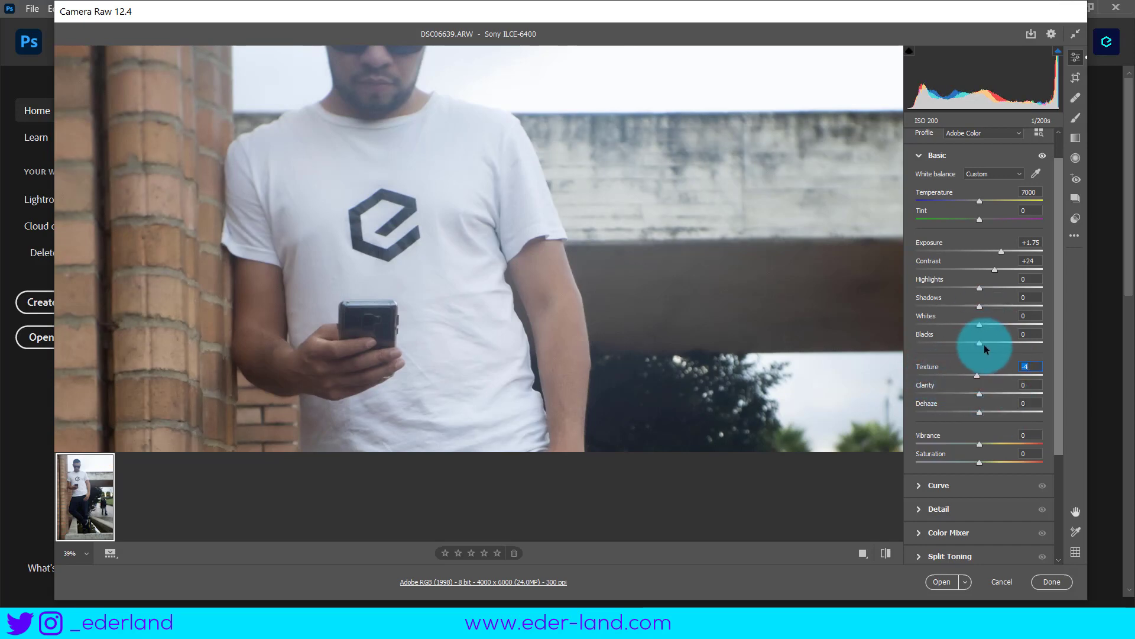
# Compare Highlights above and below zero, finally pulling them down to -47.
pyautogui.moveTo(980, 287)
pyautogui.mouseDown()
pyautogui.moveTo(1007, 291)
pyautogui.moveTo(946, 292)
pyautogui.moveTo(982, 292)
pyautogui.mouseUp()
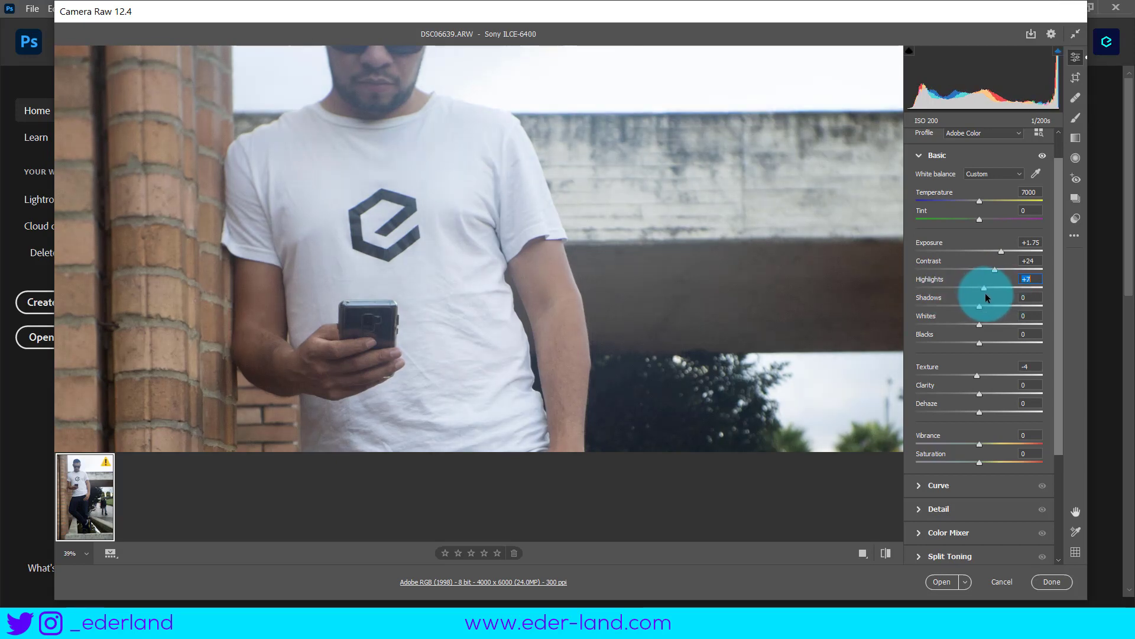
pyautogui.keyDown('alt'); pyautogui.click(544, 246); pyautogui.keyUp('alt')
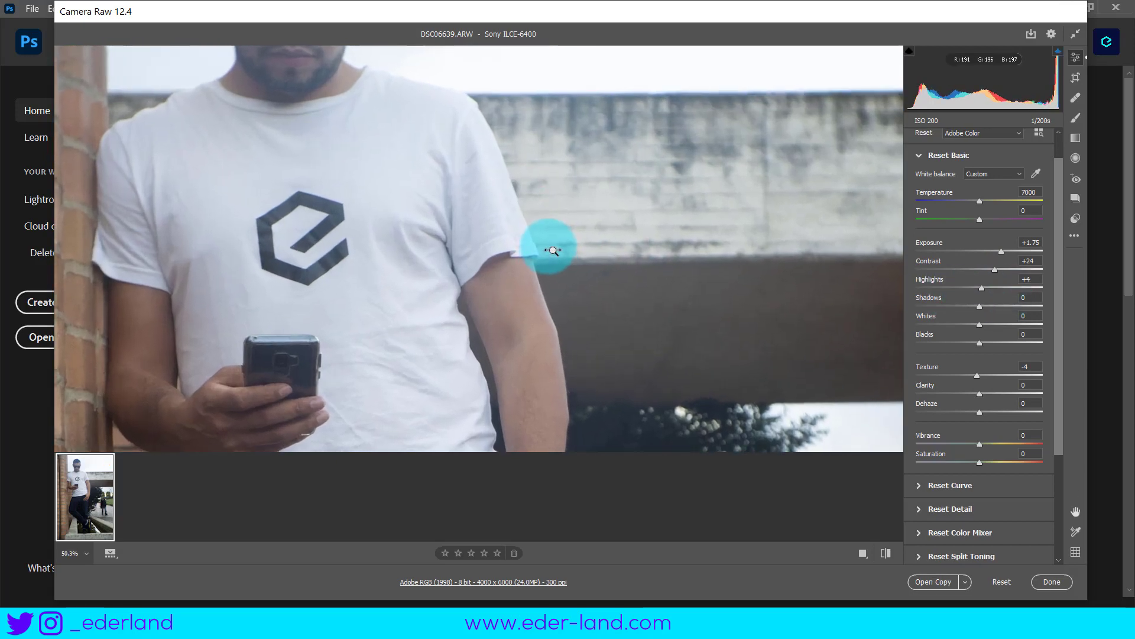
pyautogui.keyDown('alt'); pyautogui.click(418, 132); pyautogui.keyUp('alt')
pyautogui.moveTo(981, 287)
pyautogui.mouseDown()
pyautogui.moveTo(1026, 295)
pyautogui.moveTo(971, 298)
pyautogui.mouseUp()
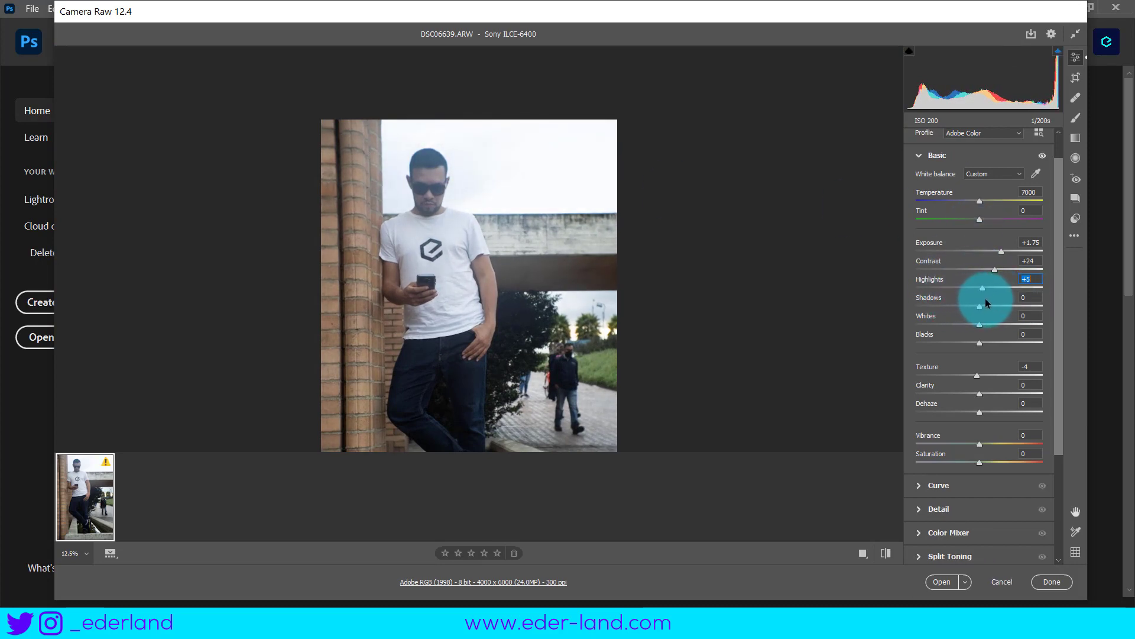
pyautogui.moveTo(971, 297); pyautogui.dragTo(988, 298)
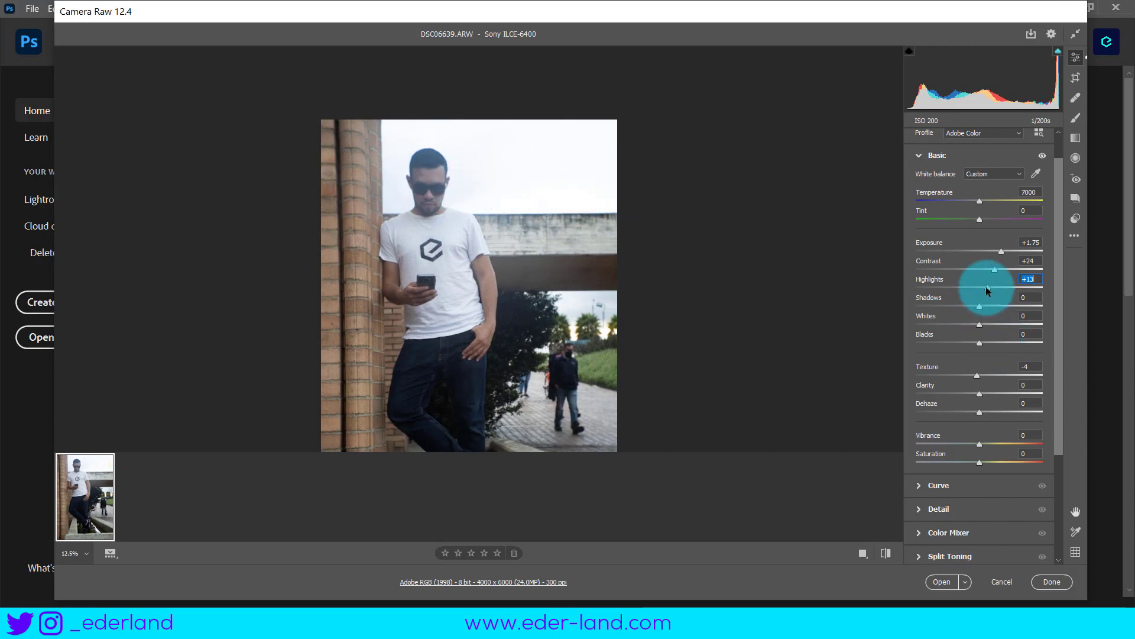
pyautogui.moveTo(987, 289); pyautogui.dragTo(959, 288)
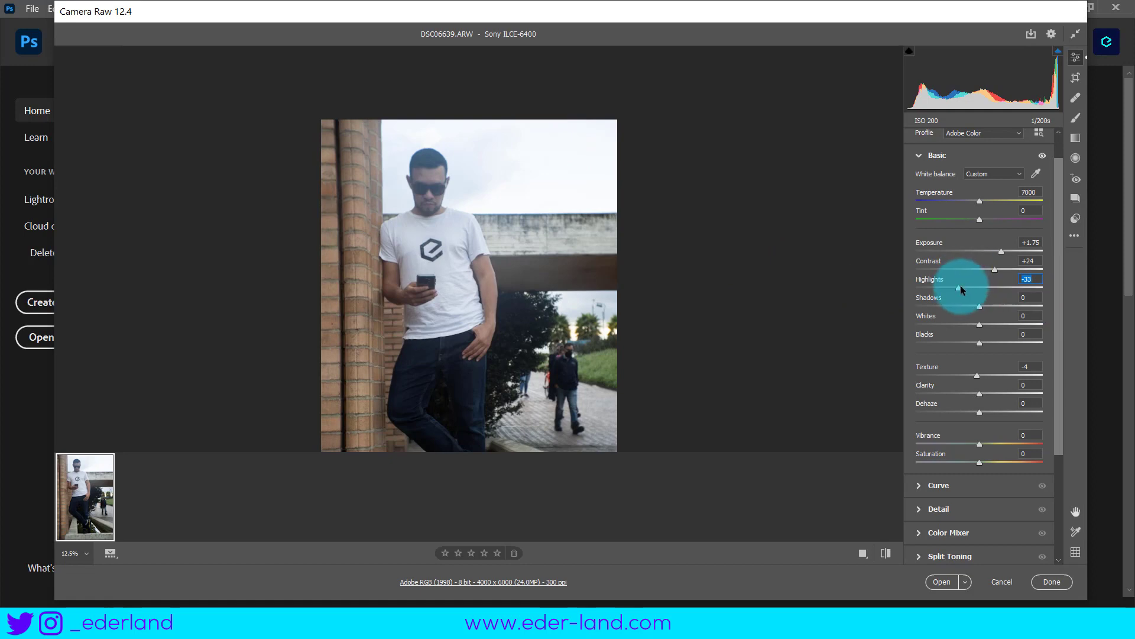
pyautogui.moveTo(959, 288); pyautogui.dragTo(949, 288)
pyautogui.scroll(-3, 456, 241)
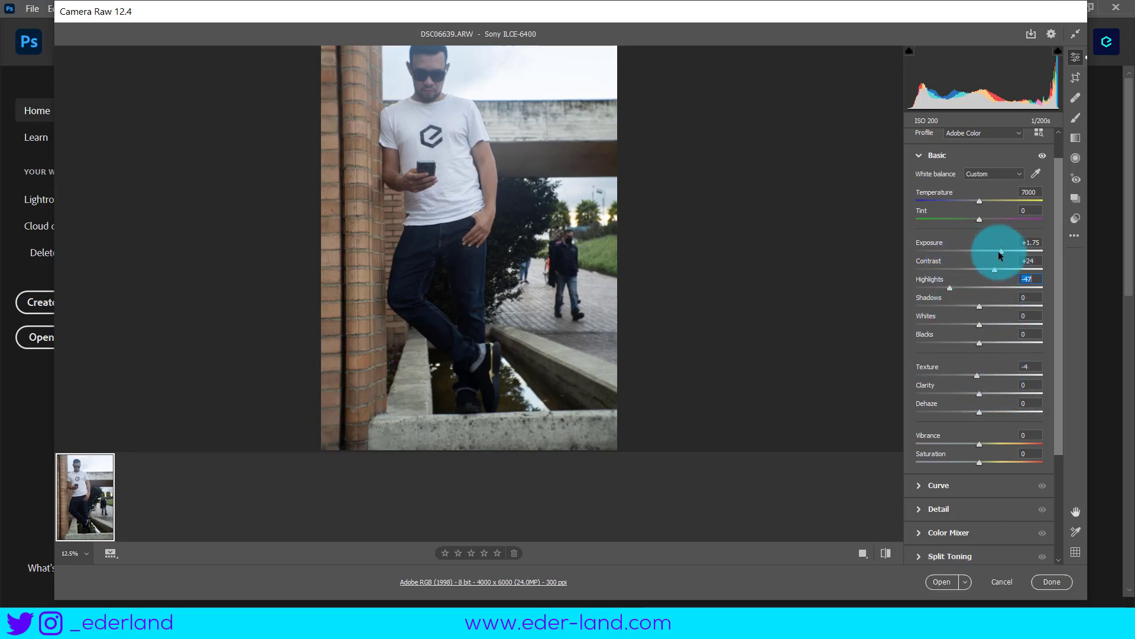
pyautogui.scroll(1, 648, 236)
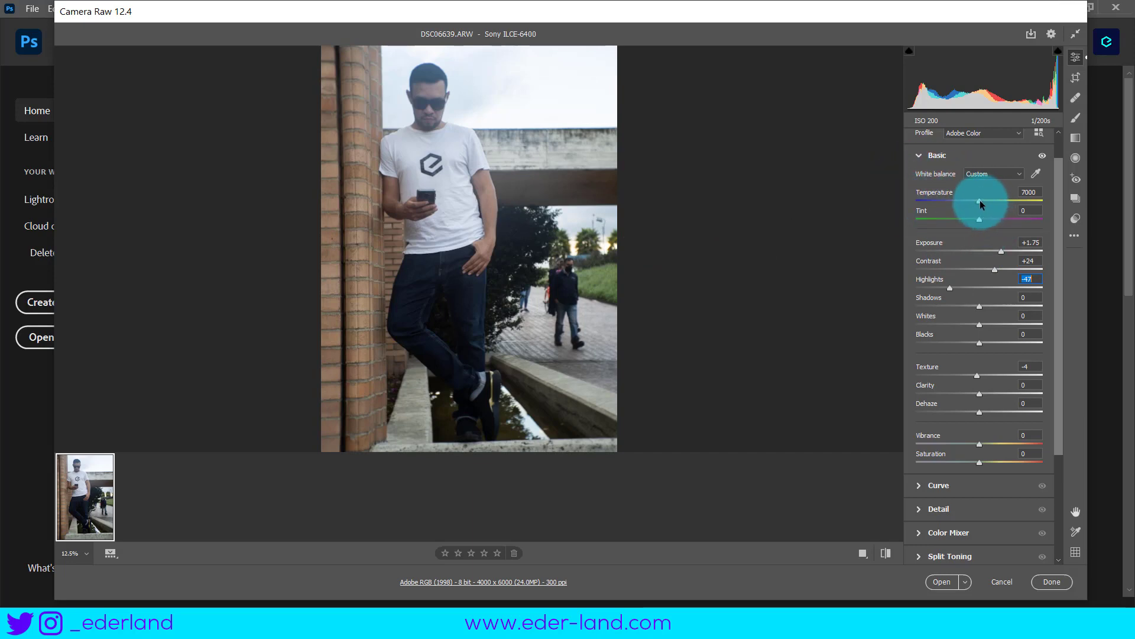
# Sweep white balance Temperature cool to warm, finally setting it to 8000.
pyautogui.moveTo(980, 200); pyautogui.dragTo(956, 200)
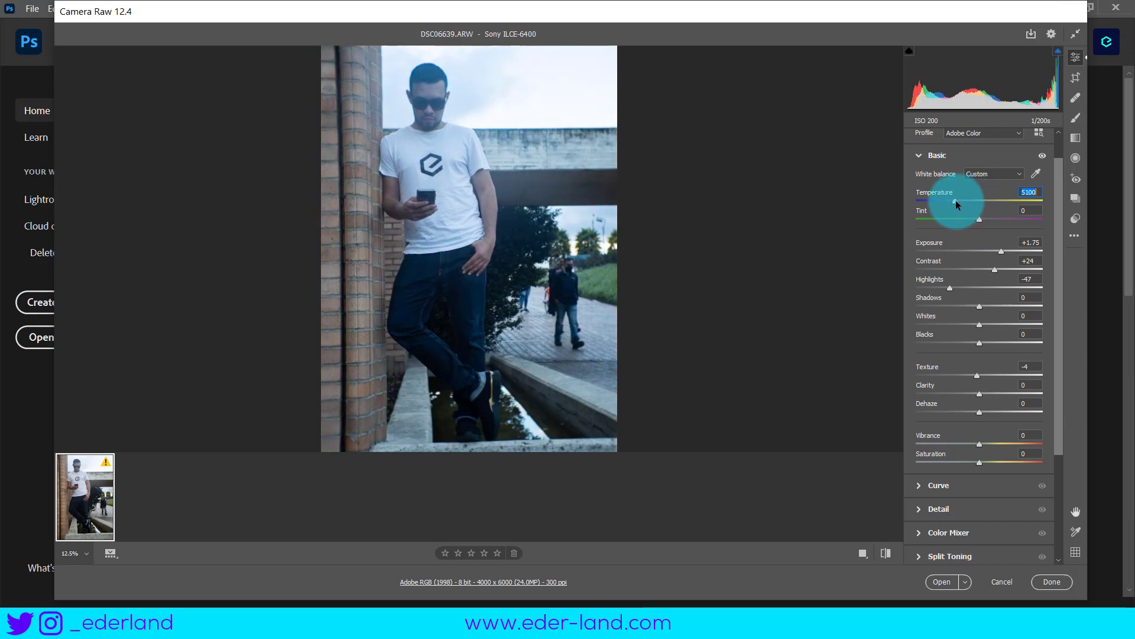
pyautogui.moveTo(956, 200); pyautogui.dragTo(1016, 204)
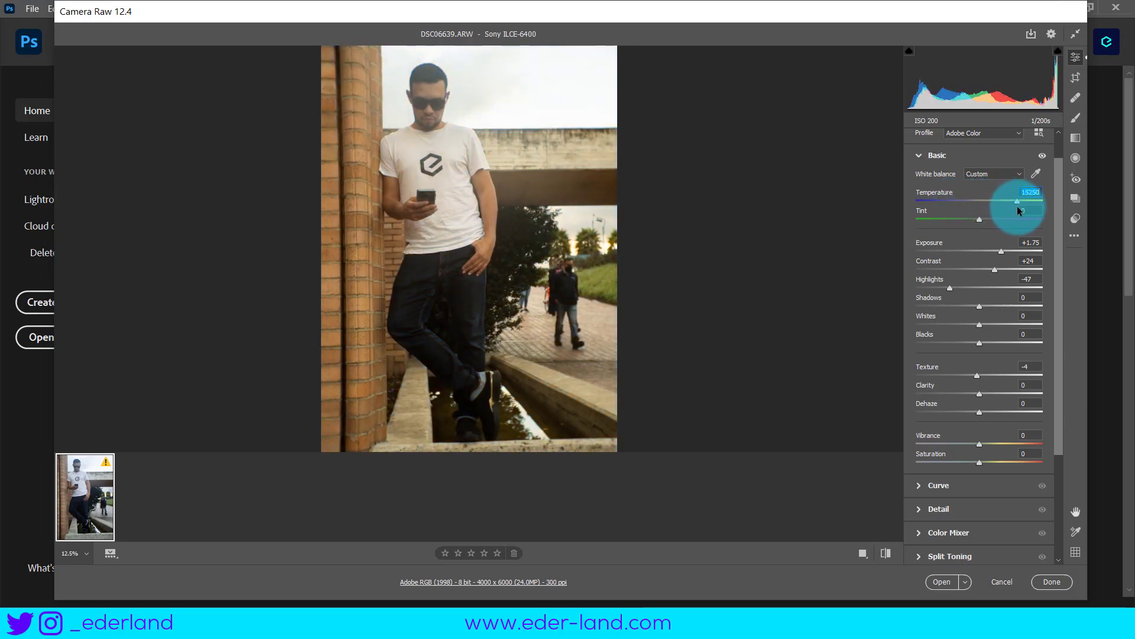
pyautogui.moveTo(1018, 208)
pyautogui.mouseDown()
pyautogui.moveTo(906, 214)
pyautogui.moveTo(992, 208)
pyautogui.mouseUp()
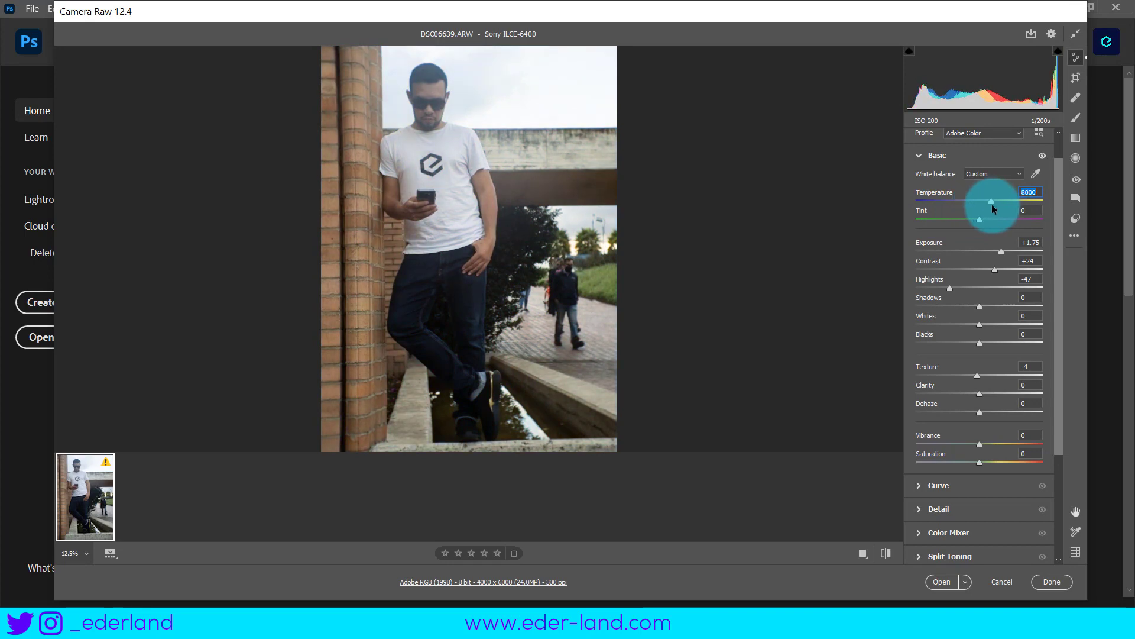
# Collapse Basic and open the Color Mixer in HSL mode on its Hue sliders.
pyautogui.click(926, 159)
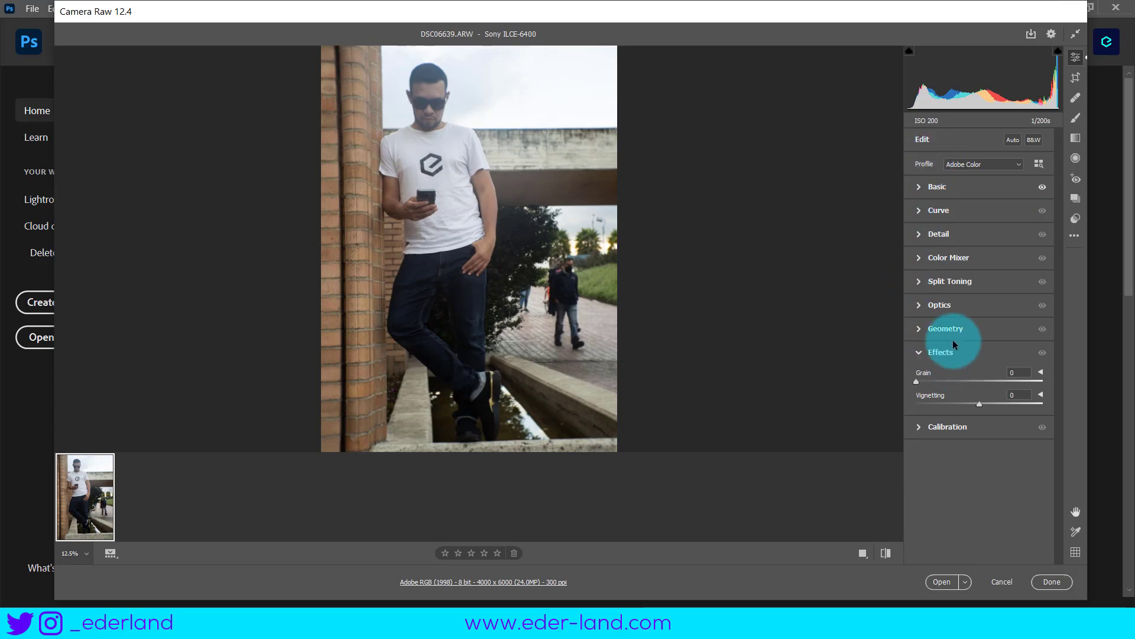
pyautogui.click(921, 257)
pyautogui.click(981, 276)
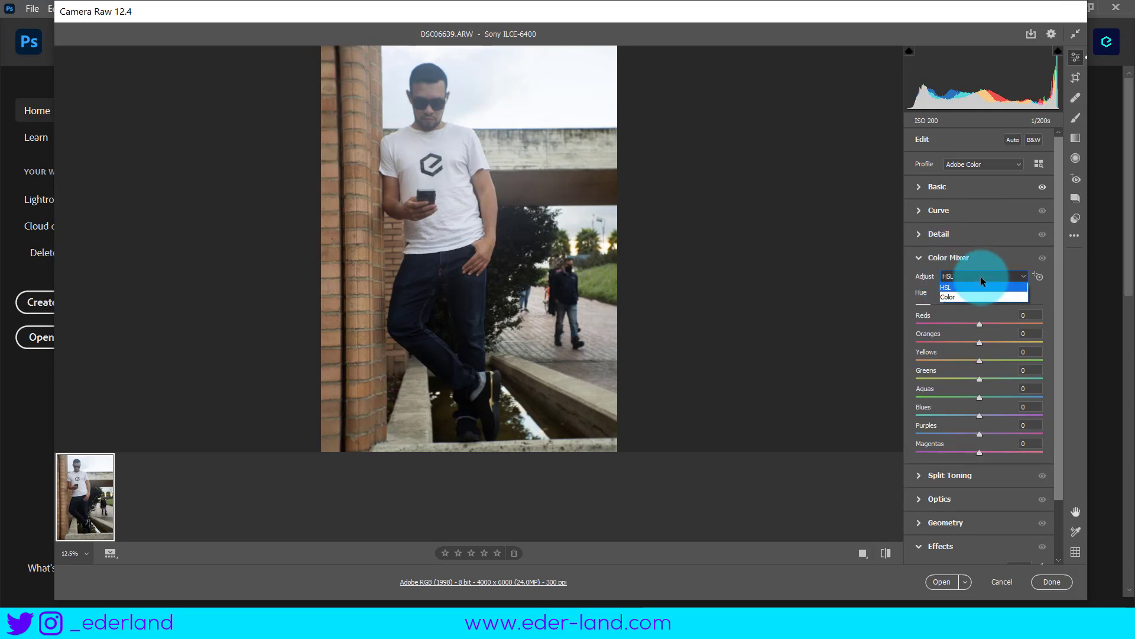
pyautogui.click(949, 288)
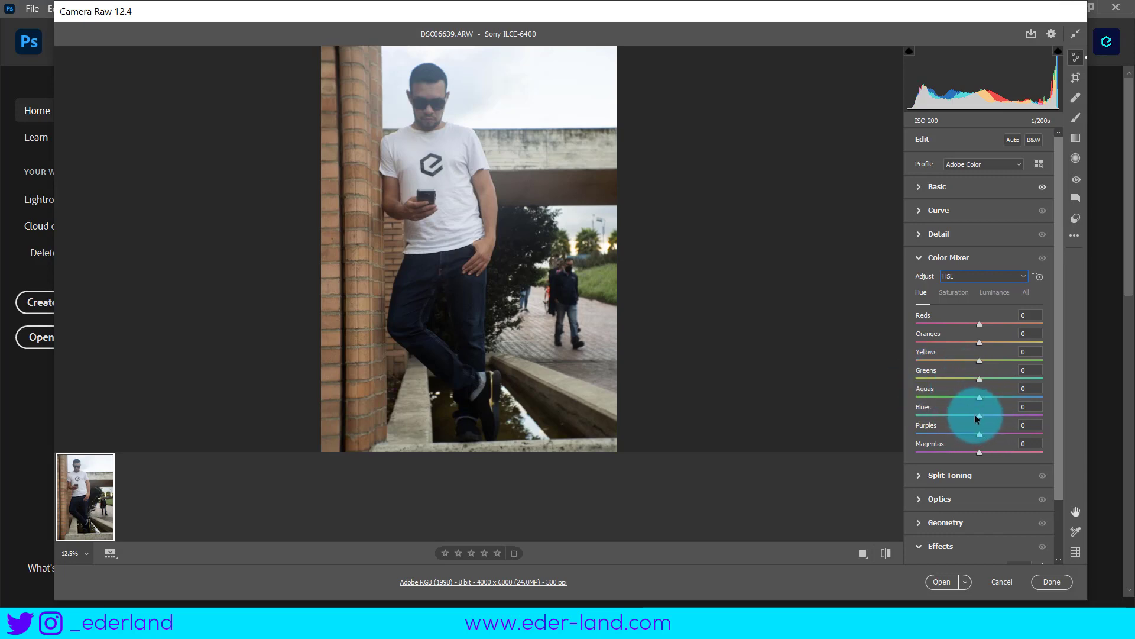
# Set the HSL Hue sliders to Greens -10, Aquas -1 and Blues -100, zooming to check colours.
pyautogui.moveTo(980, 417); pyautogui.dragTo(917, 414)
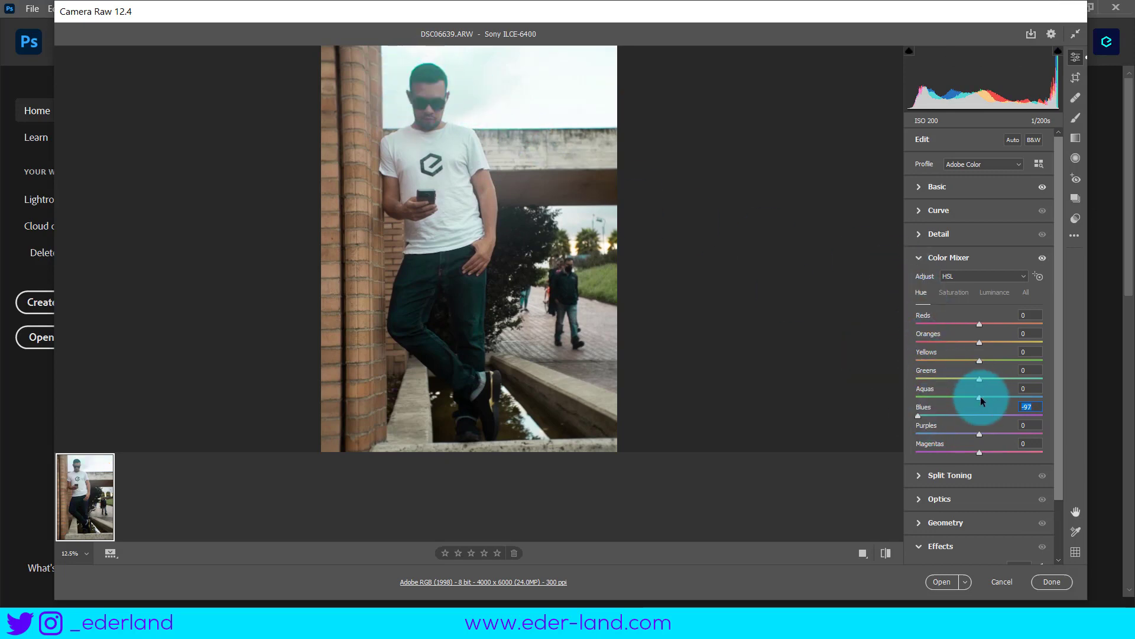
pyautogui.moveTo(979, 398)
pyautogui.mouseDown()
pyautogui.moveTo(913, 389)
pyautogui.moveTo(1002, 393)
pyautogui.mouseUp()
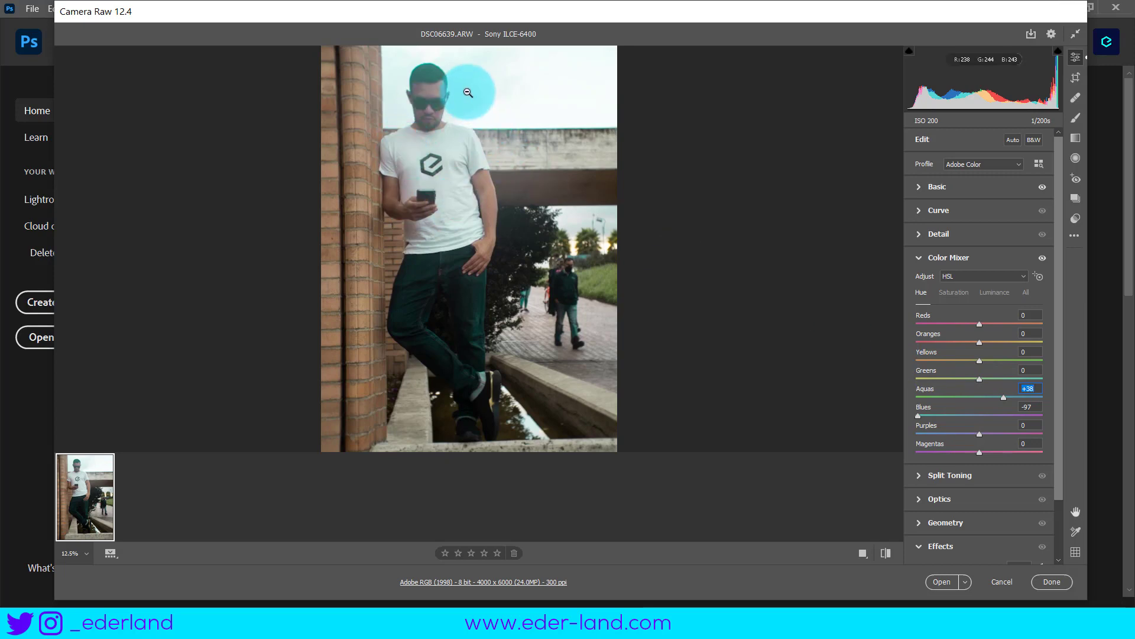
pyautogui.moveTo(433, 94); pyautogui.dragTo(444, 104)
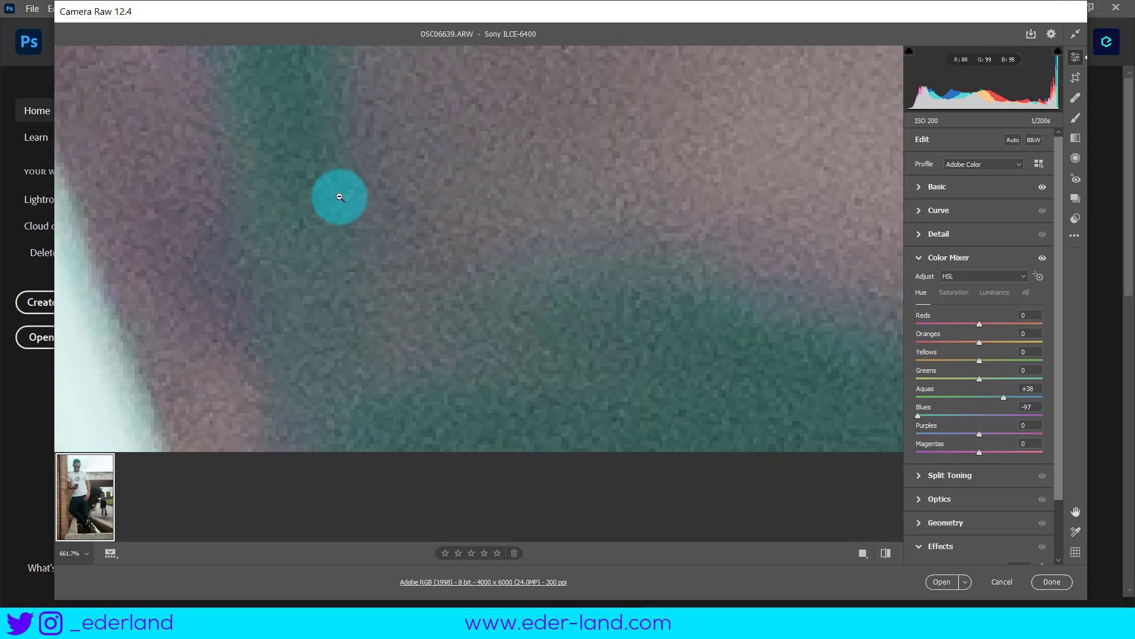
pyautogui.moveTo(320, 140)
pyautogui.mouseDown()
pyautogui.moveTo(409, 246)
pyautogui.moveTo(520, 198)
pyautogui.moveTo(550, 274)
pyautogui.moveTo(609, 288)
pyautogui.mouseUp()
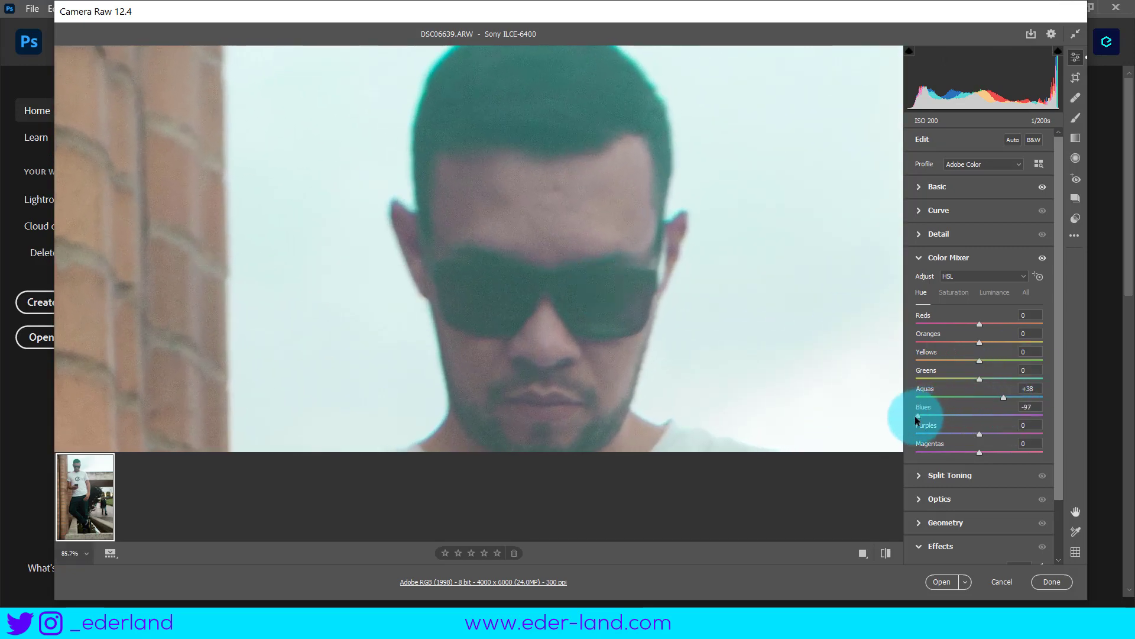
pyautogui.moveTo(918, 417); pyautogui.dragTo(1002, 410)
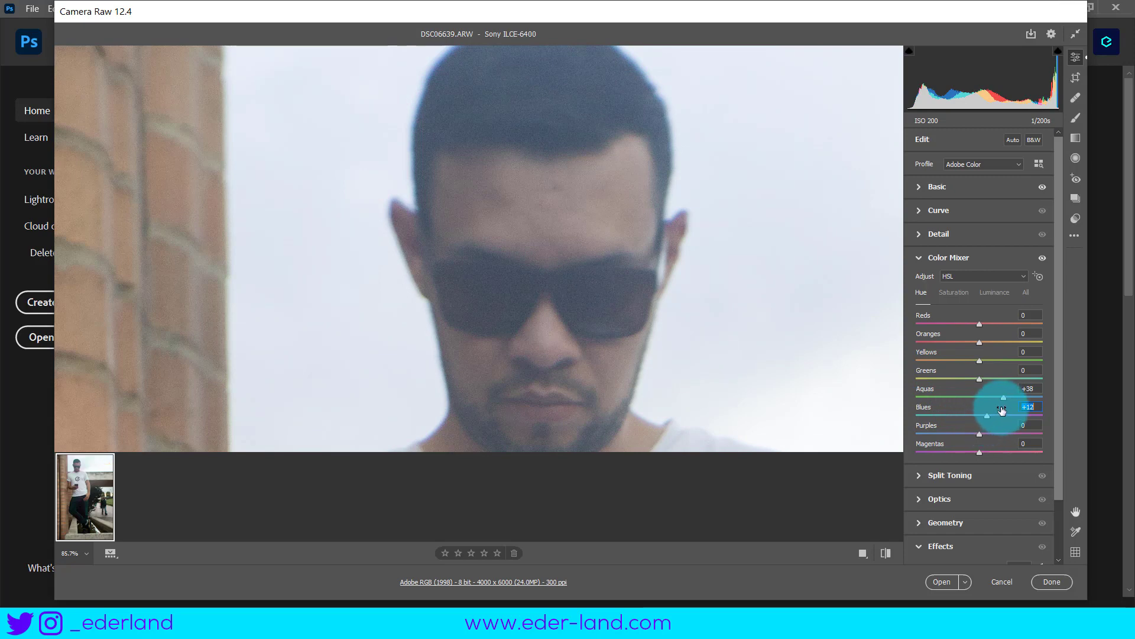
pyautogui.moveTo(979, 378)
pyautogui.mouseDown()
pyautogui.moveTo(928, 379)
pyautogui.moveTo(982, 379)
pyautogui.moveTo(913, 416)
pyautogui.moveTo(979, 397)
pyautogui.moveTo(975, 379)
pyautogui.mouseUp()
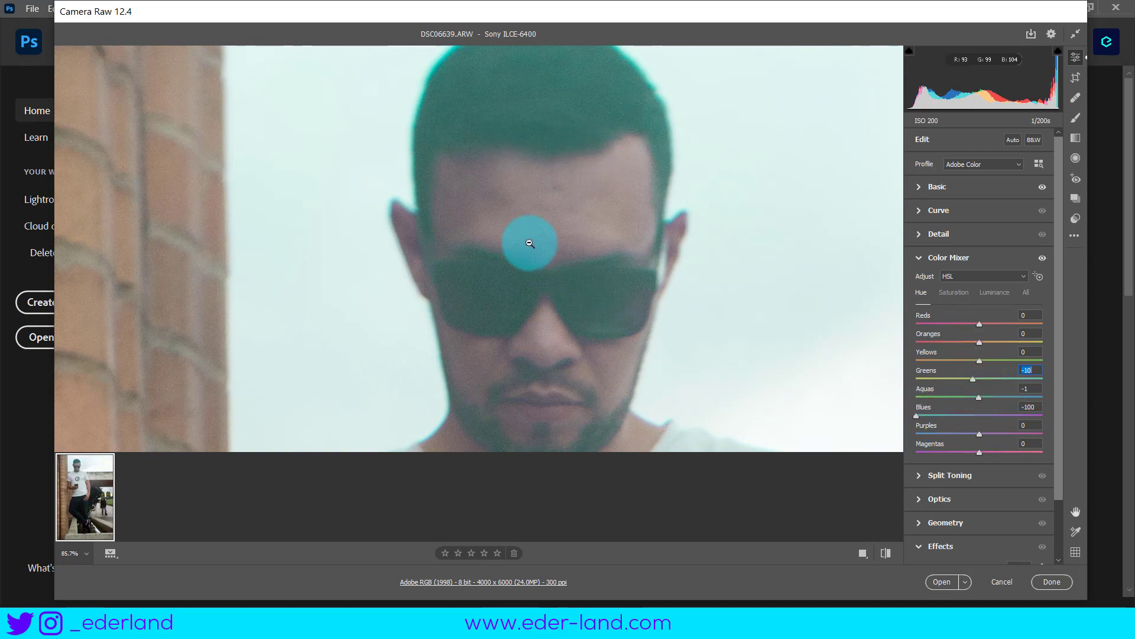
pyautogui.click(615, 339)
pyautogui.keyDown('alt'); pyautogui.click(490, 237); pyautogui.keyUp('alt')
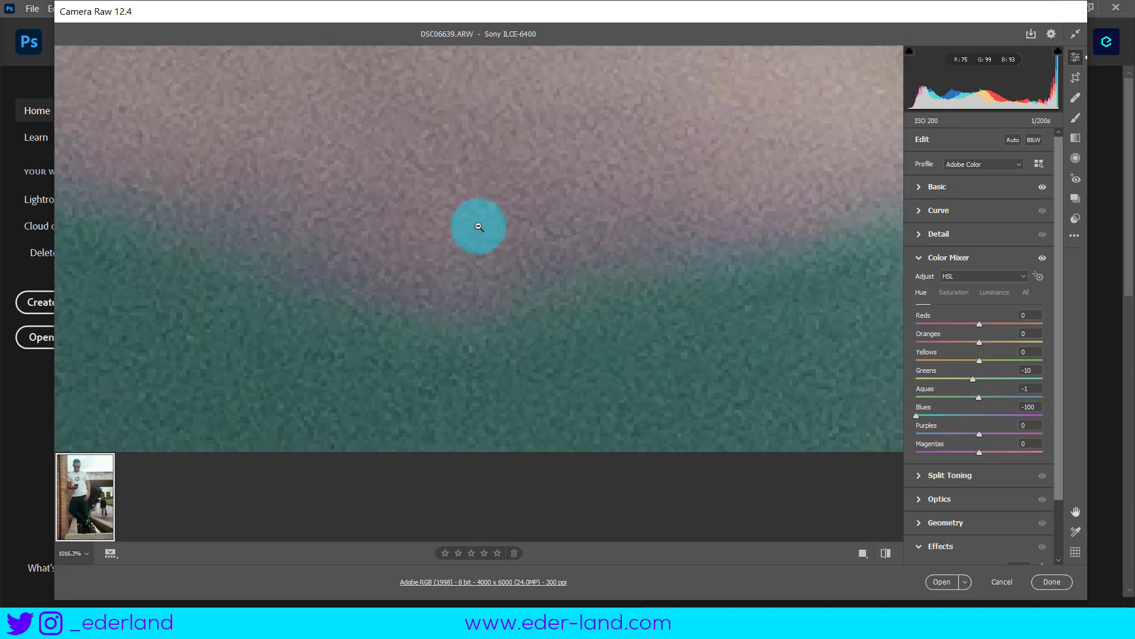
pyautogui.keyDown('alt'); pyautogui.click(446, 200); pyautogui.keyUp('alt')
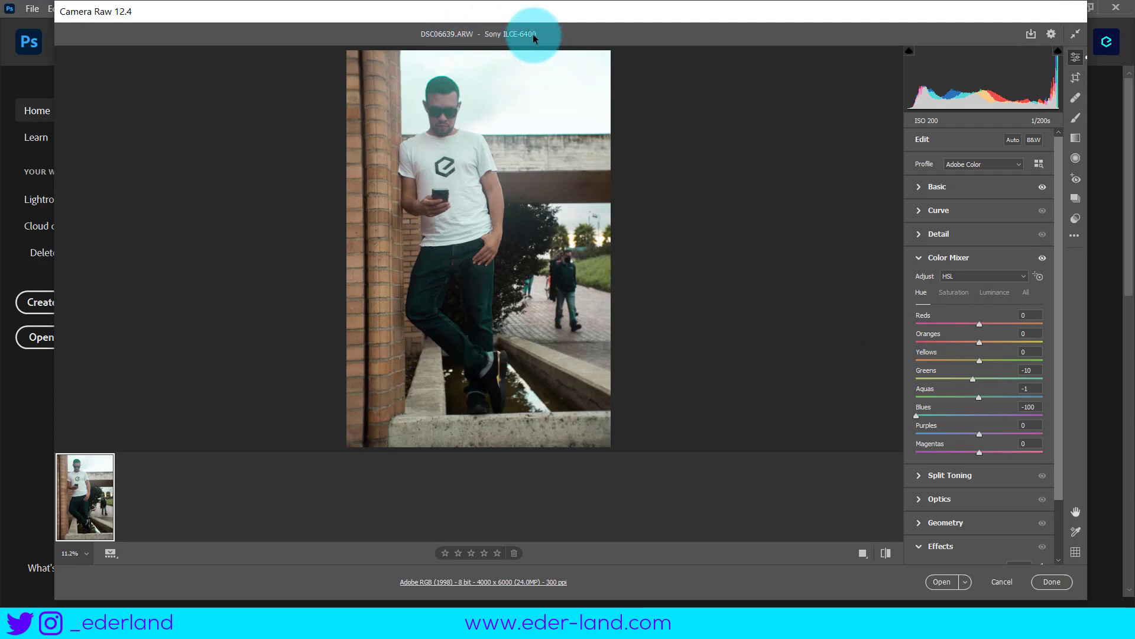
# Apply the Camera Raw hue edits and open DSC06639.ARW in Photoshop.
pyautogui.moveTo(581, 34); pyautogui.dragTo(696, 477)
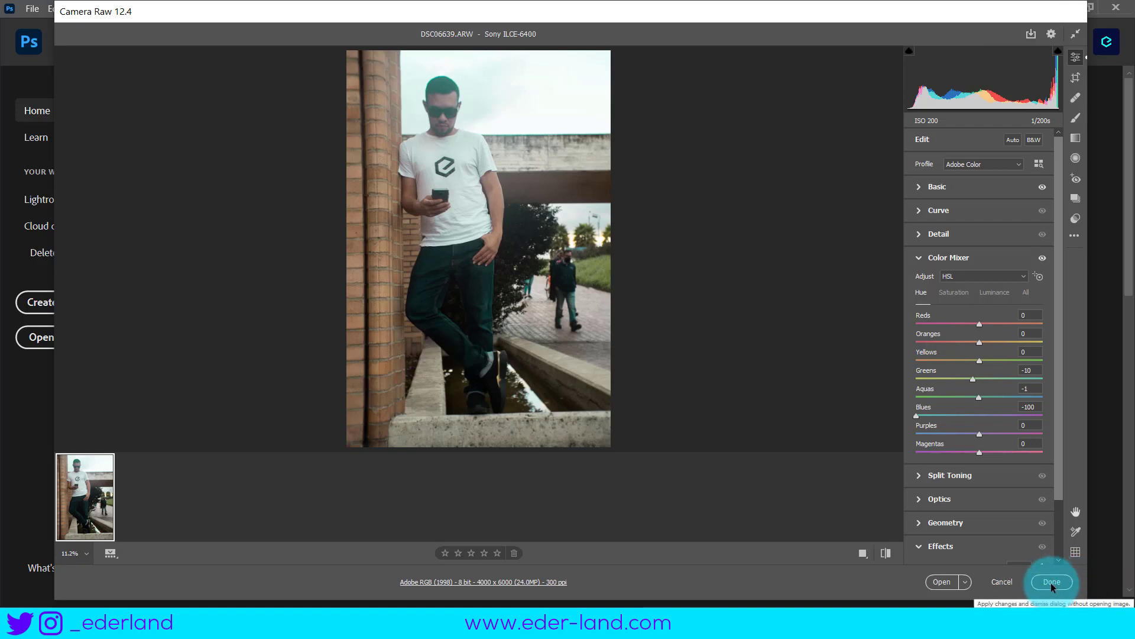
pyautogui.click(942, 583)
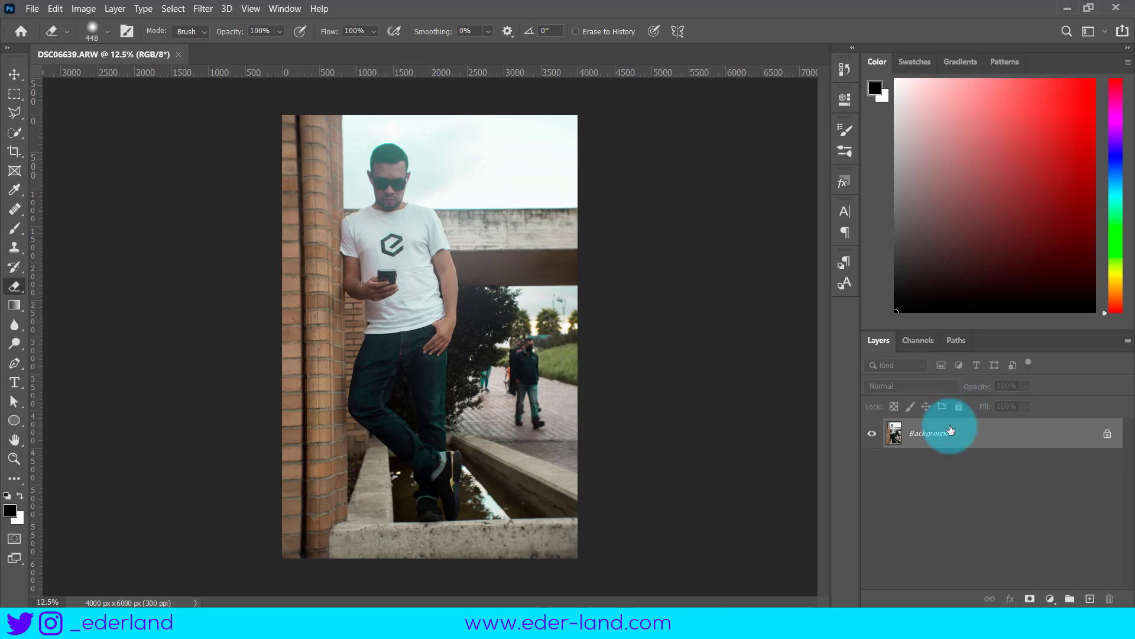
# Unlock the Background into Layer 0 and launch the Camera Raw Filter on it.
pyautogui.doubleClick(945, 437)
pyautogui.press('Return')
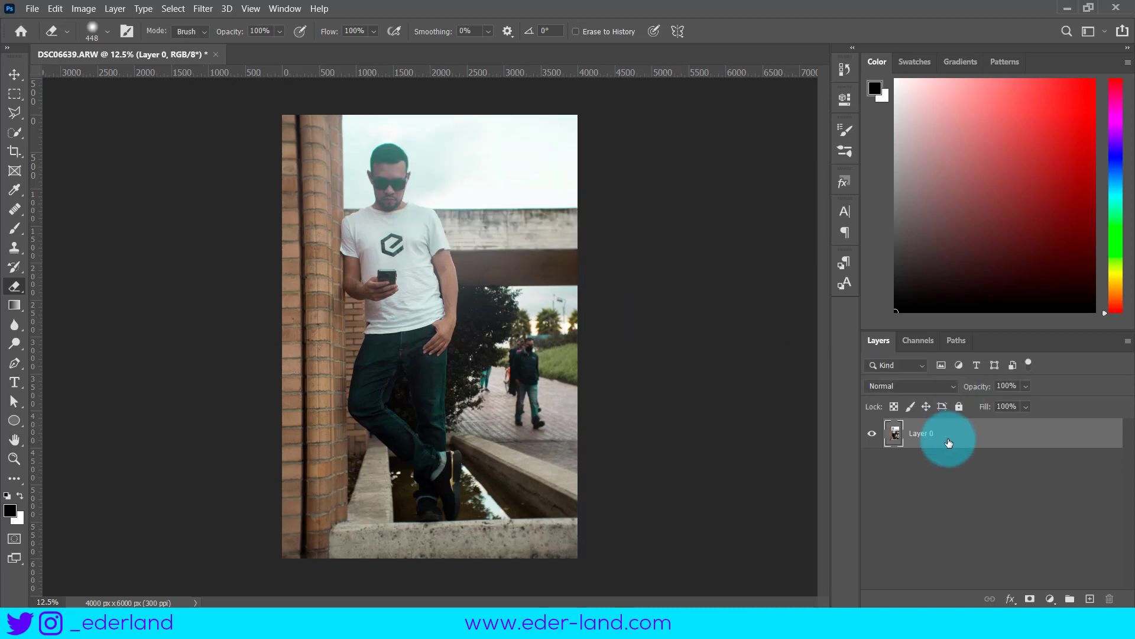
pyautogui.click(203, 8)
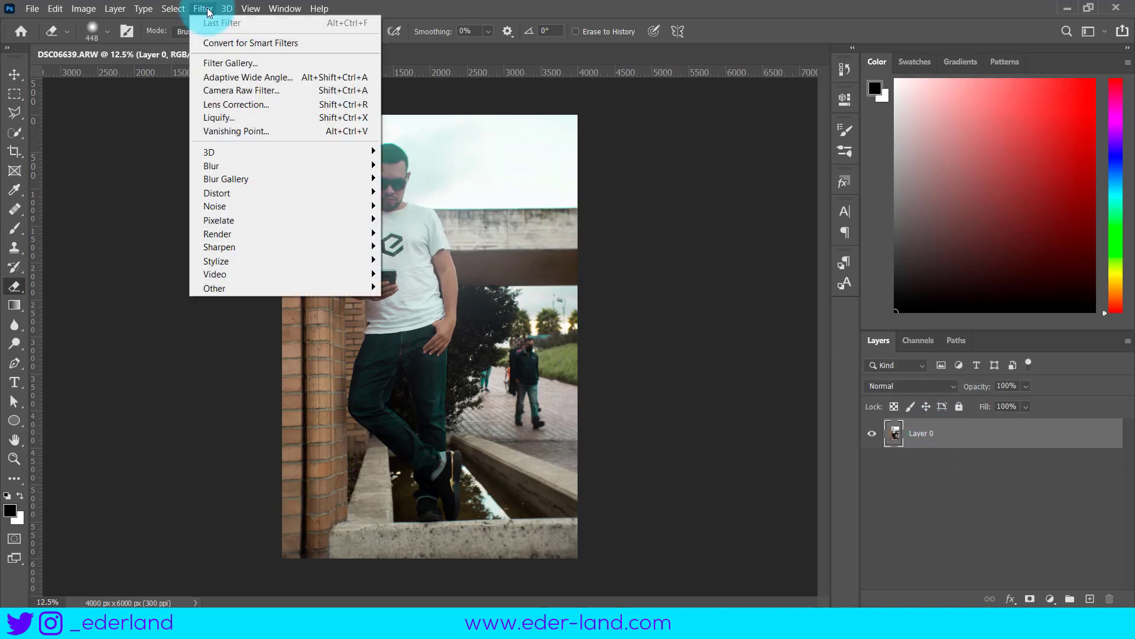
pyautogui.click(228, 93)
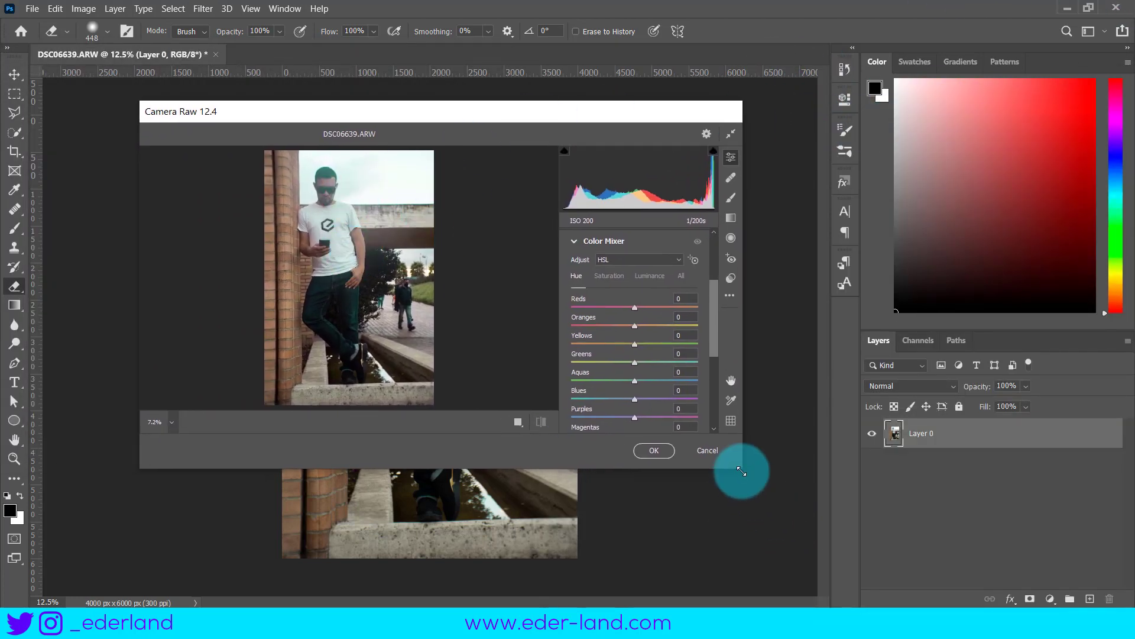
# Enlarge the Camera Raw window and raise Exposure to +0.85.
pyautogui.moveTo(741, 467); pyautogui.dragTo(897, 606)
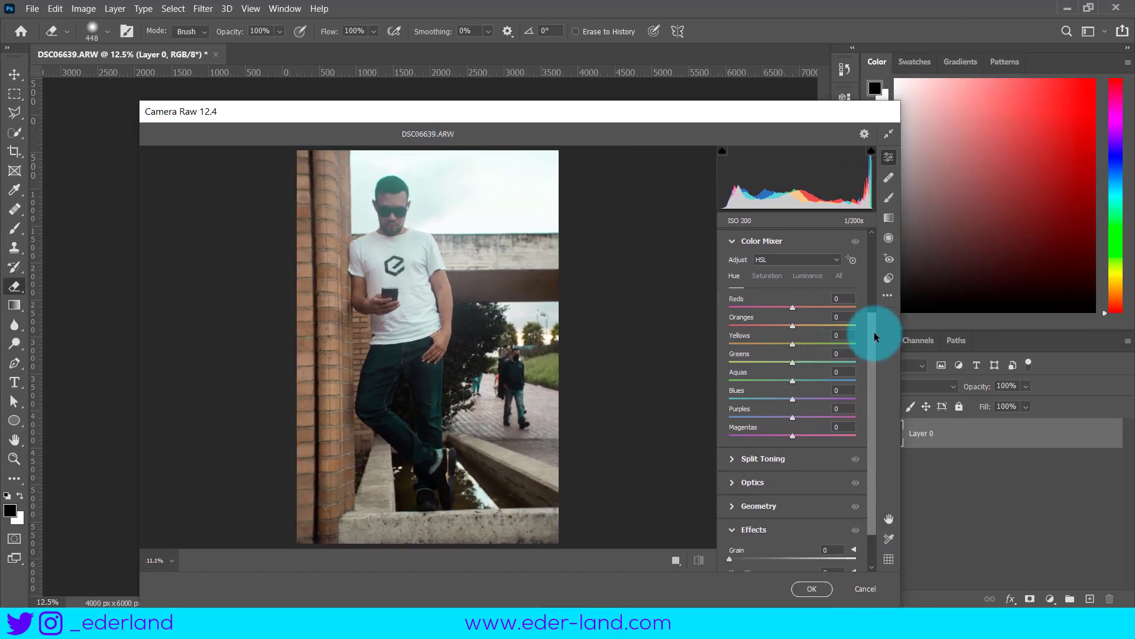
pyautogui.scroll(3, 874, 332)
pyautogui.click(751, 287)
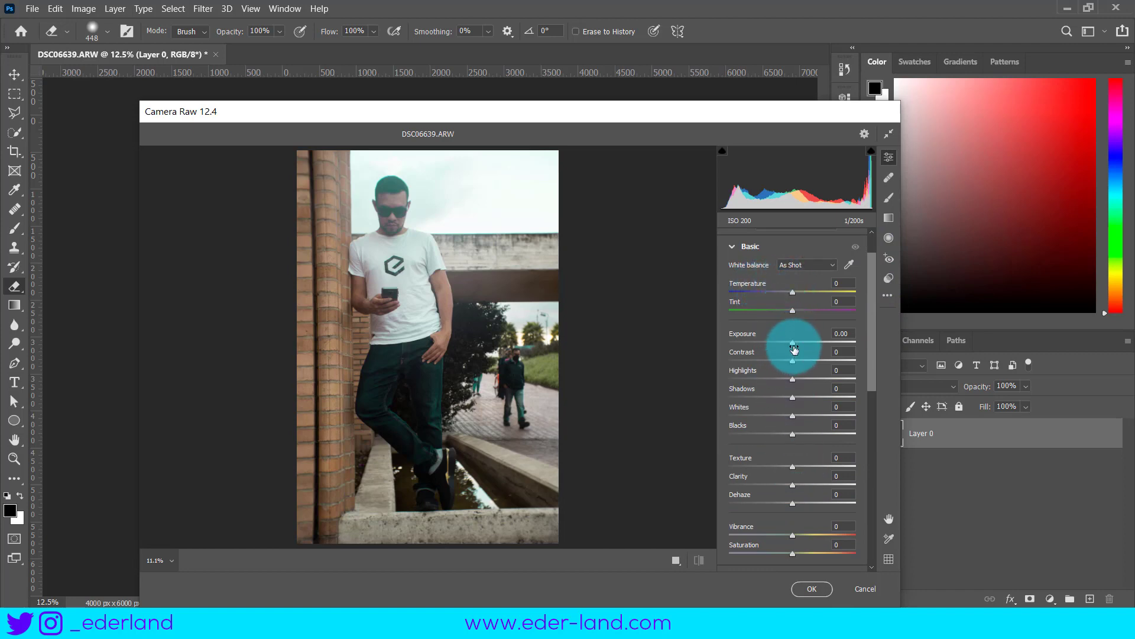
pyautogui.moveTo(792, 342)
pyautogui.mouseDown()
pyautogui.moveTo(803, 342)
pyautogui.moveTo(768, 360)
pyautogui.moveTo(801, 379)
pyautogui.mouseUp()
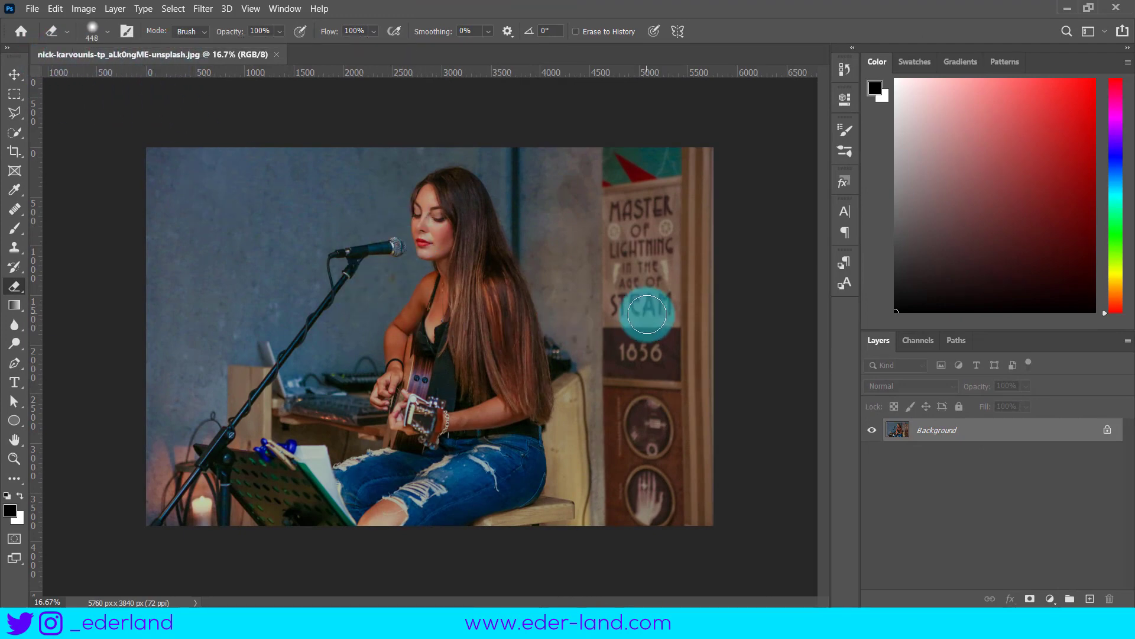
# Convert the guitarist photo's Background to Layer 0 and open the Camera Raw Filter on it.
pyautogui.doubleClick(959, 431)
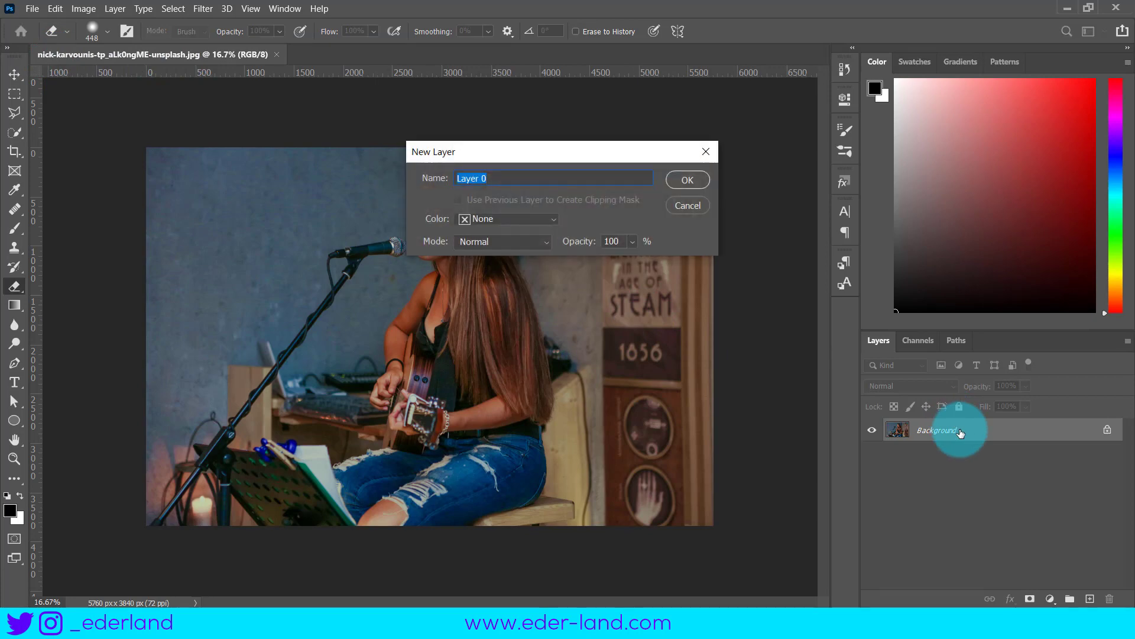
pyautogui.press('Return')
pyautogui.click(177, 9)
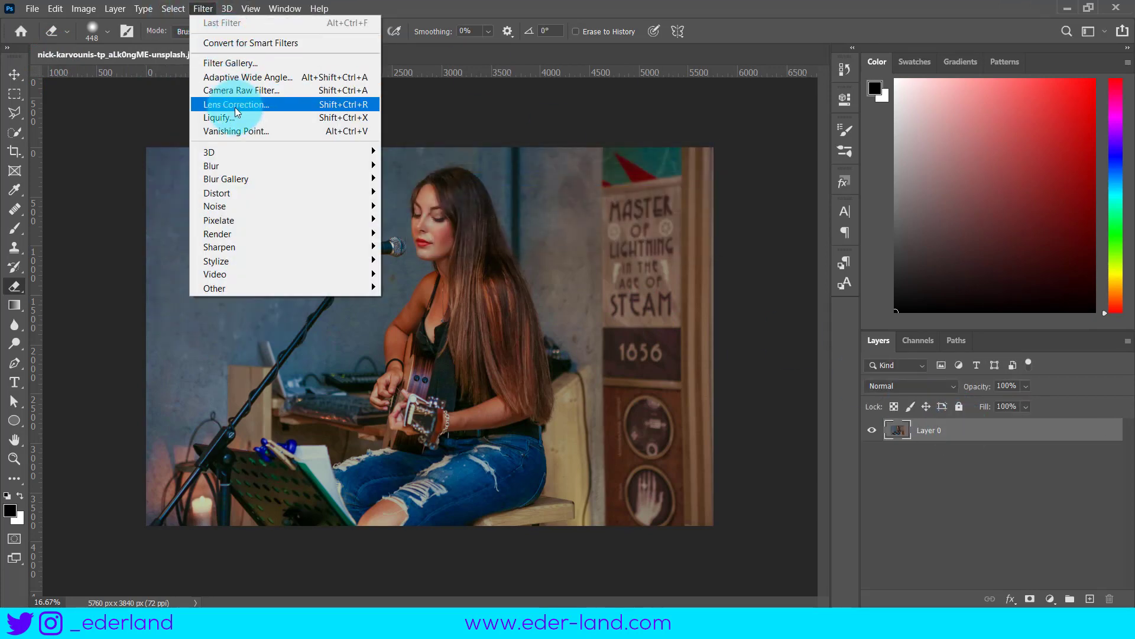
pyautogui.click(236, 90)
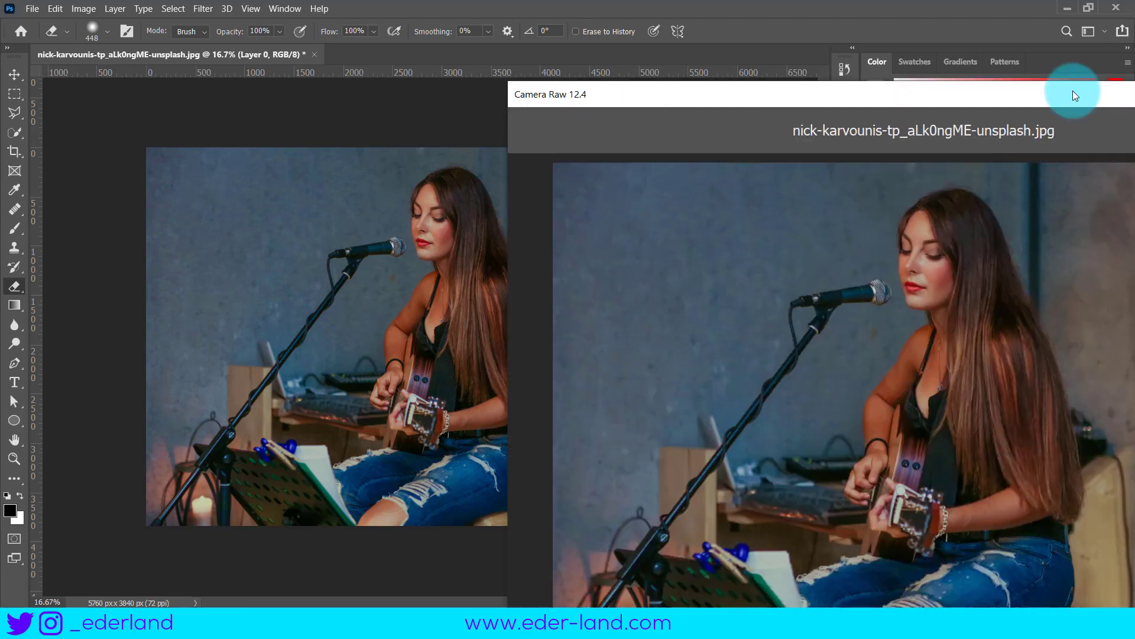
# Enlarge the Camera Raw window and move it to the top-left of the screen.
pyautogui.moveTo(1073, 91)
pyautogui.mouseDown()
pyautogui.moveTo(938, 95)
pyautogui.moveTo(1052, 96)
pyautogui.mouseUp()
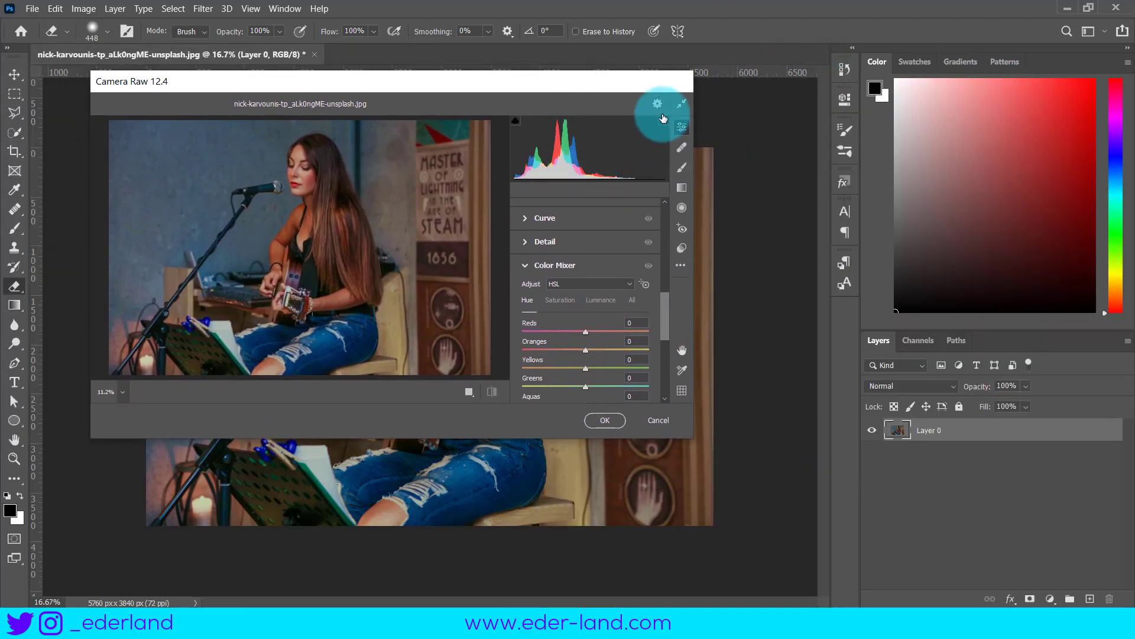
pyautogui.moveTo(697, 427); pyautogui.dragTo(1031, 607)
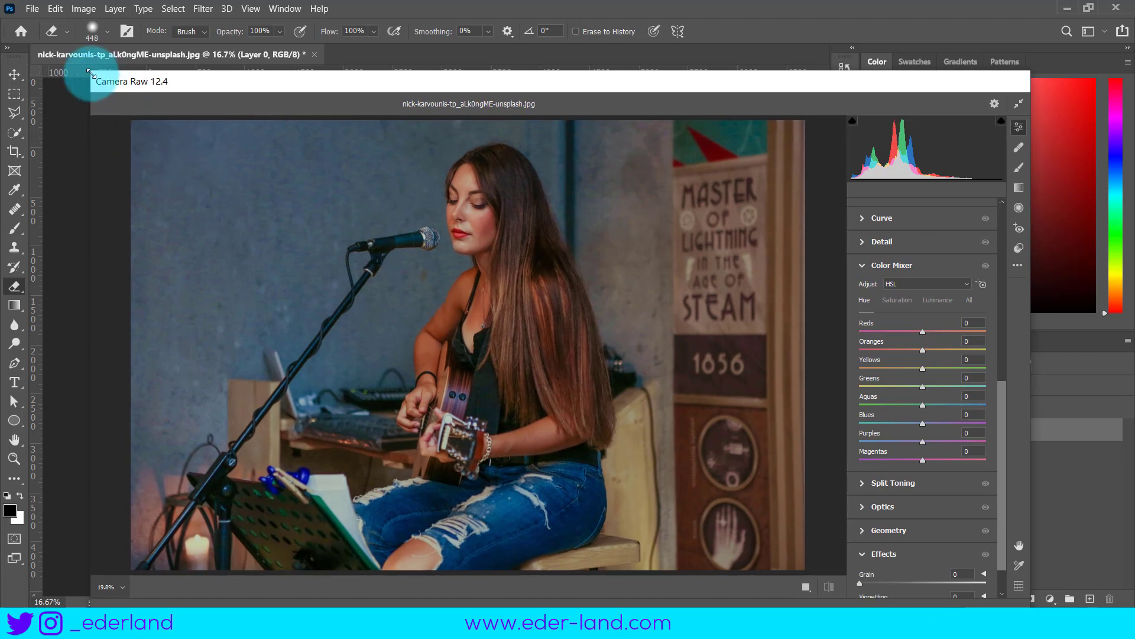
pyautogui.moveTo(92, 72); pyautogui.dragTo(43, 26)
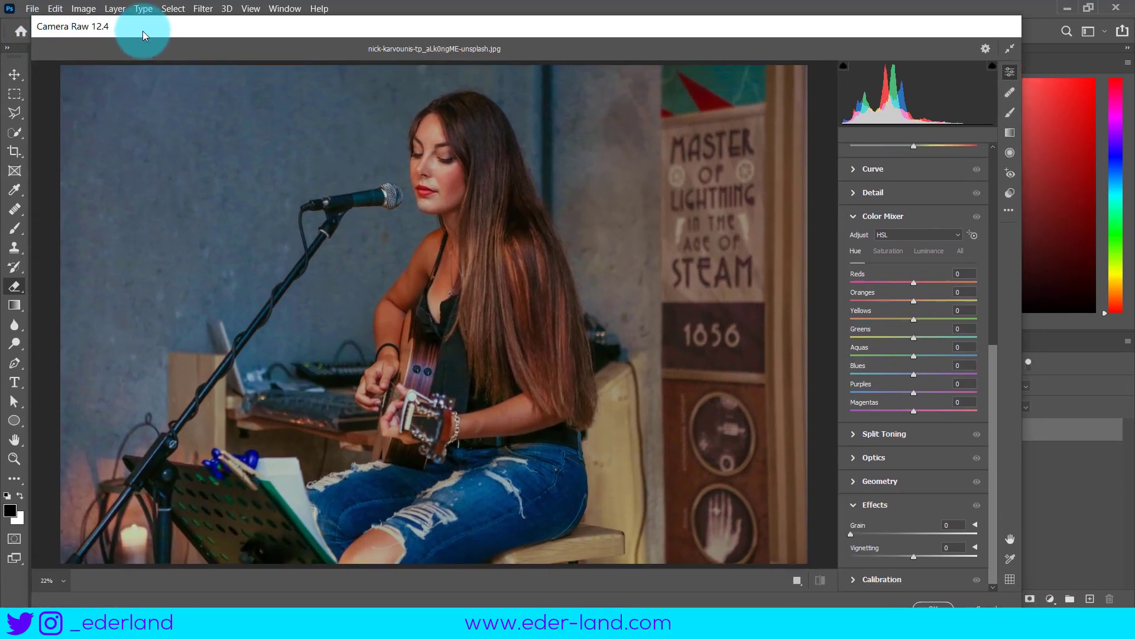
pyautogui.moveTo(151, 37); pyautogui.dragTo(142, 30)
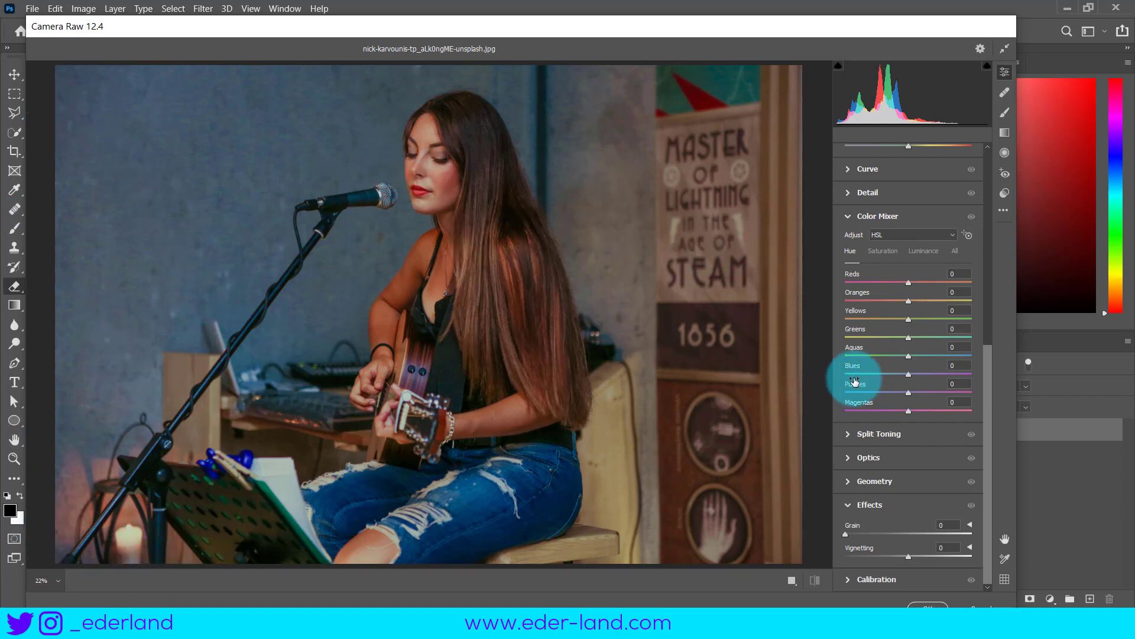
# Set the hues to Purples +79, Blues -80 and Reds -85, leaving Yellows at 0.
pyautogui.click(908, 392)
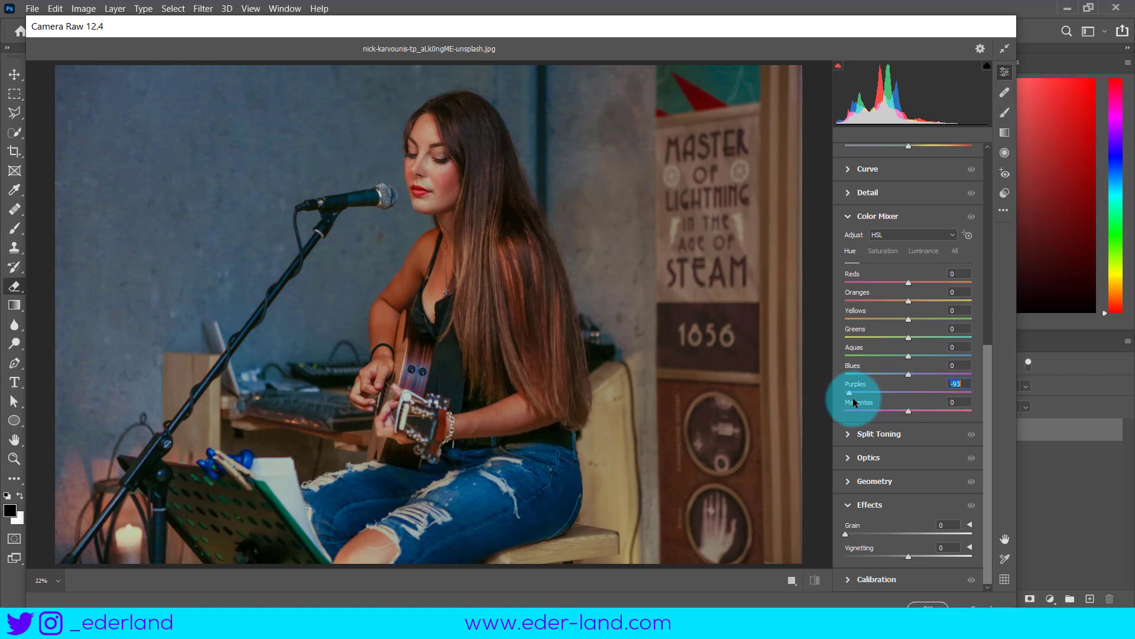
pyautogui.moveTo(910, 397)
pyautogui.mouseDown()
pyautogui.moveTo(956, 392)
pyautogui.moveTo(860, 411)
pyautogui.mouseUp()
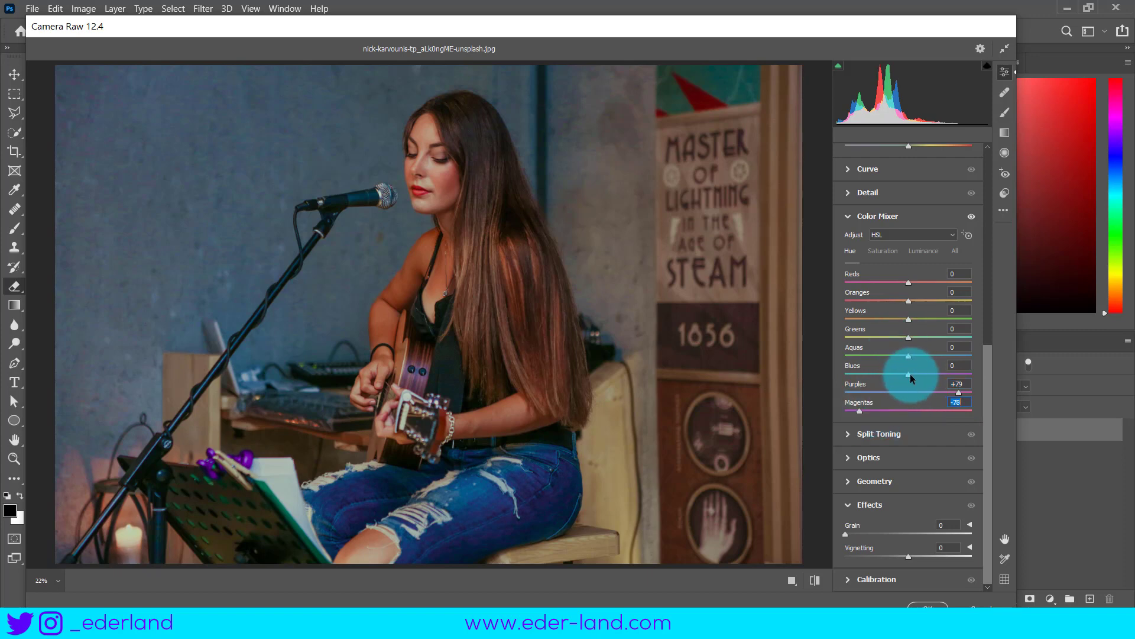
pyautogui.moveTo(909, 374); pyautogui.dragTo(860, 382)
pyautogui.moveTo(908, 282); pyautogui.dragTo(854, 284)
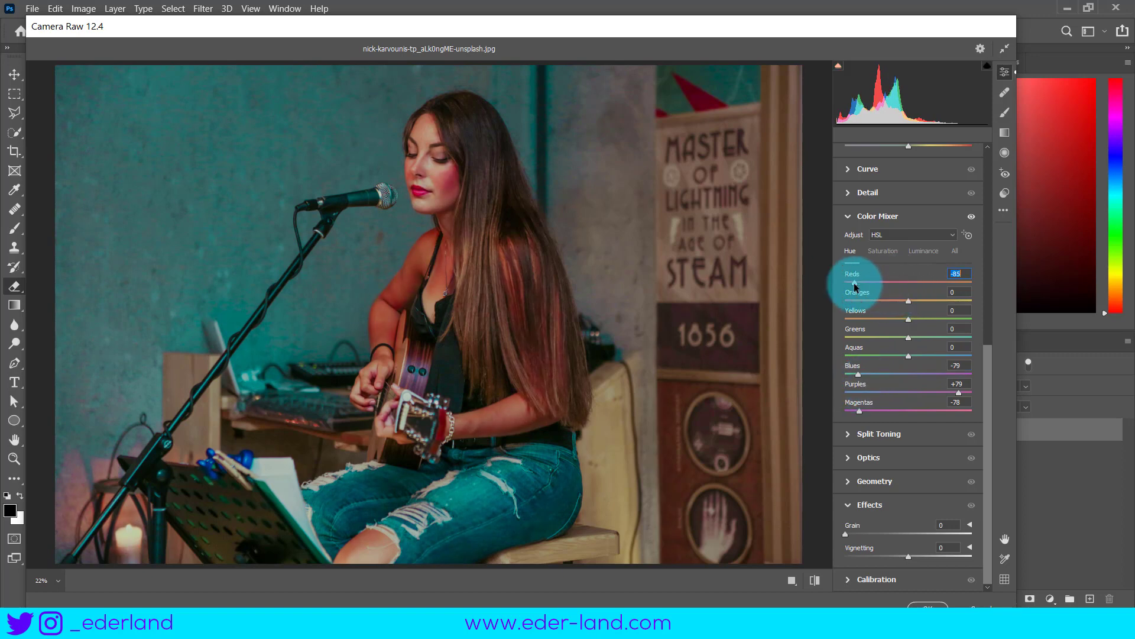
pyautogui.click(909, 322)
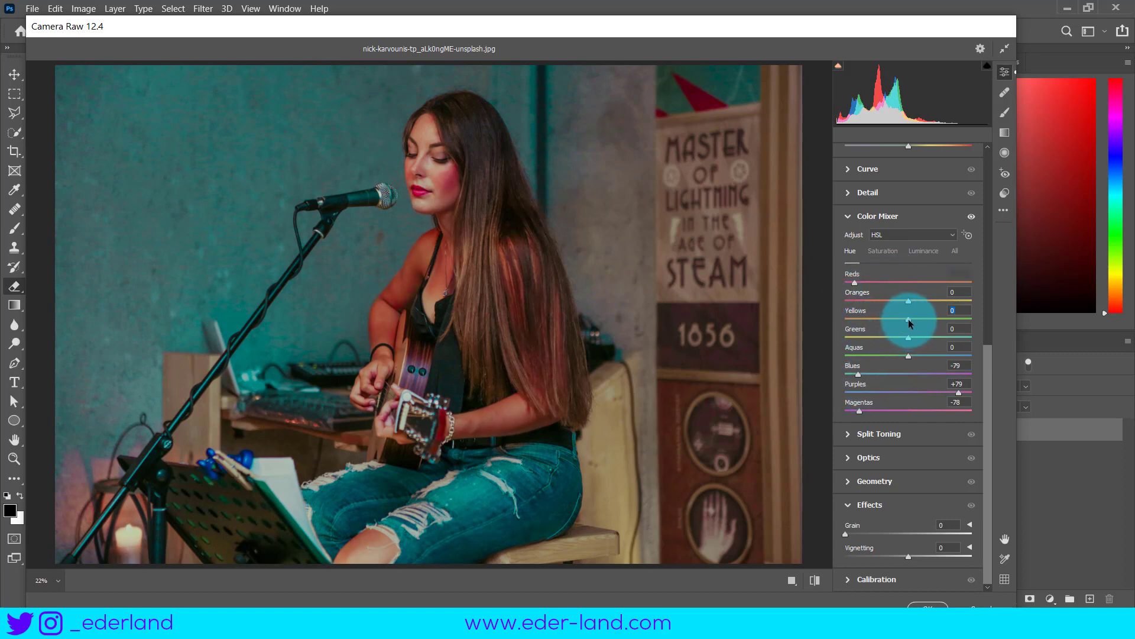
pyautogui.moveTo(910, 321)
pyautogui.mouseDown()
pyautogui.moveTo(858, 320)
pyautogui.moveTo(973, 323)
pyautogui.moveTo(880, 326)
pyautogui.moveTo(918, 329)
pyautogui.mouseUp()
pyautogui.moveTo(916, 320)
pyautogui.mouseDown()
pyautogui.moveTo(879, 343)
pyautogui.moveTo(959, 358)
pyautogui.mouseUp()
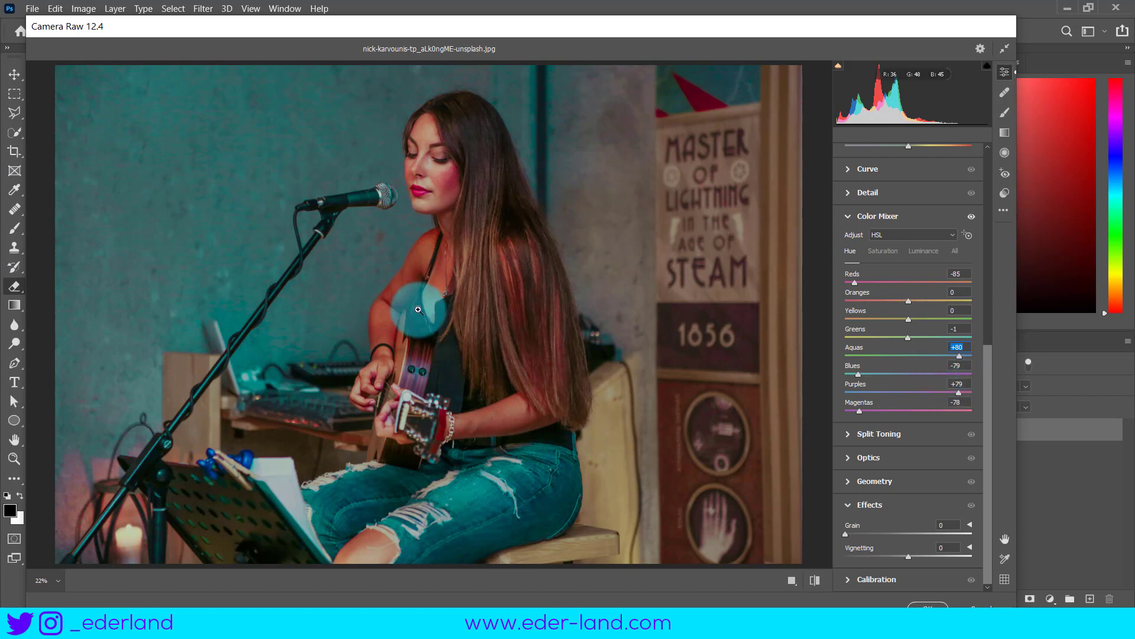
# Refine the hues to Magentas -65, Purples +100 and Blues -100.
pyautogui.click(417, 287)
pyautogui.click(418, 286)
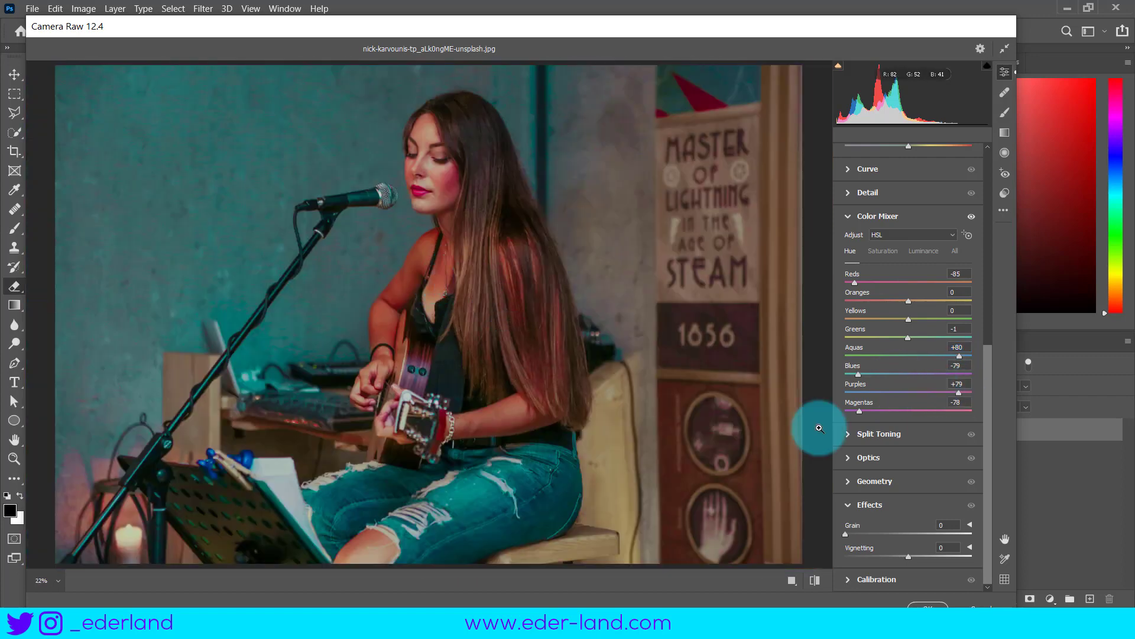
pyautogui.moveTo(864, 413); pyautogui.dragTo(949, 424)
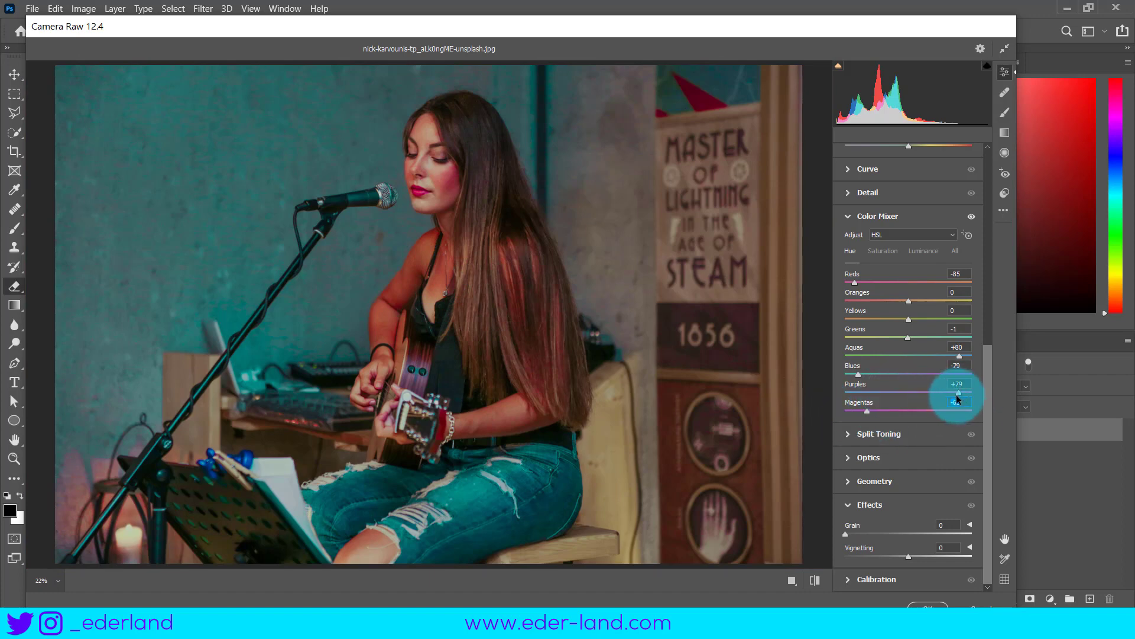
pyautogui.moveTo(968, 395); pyautogui.dragTo(979, 399)
pyautogui.moveTo(858, 374); pyautogui.dragTo(844, 374)
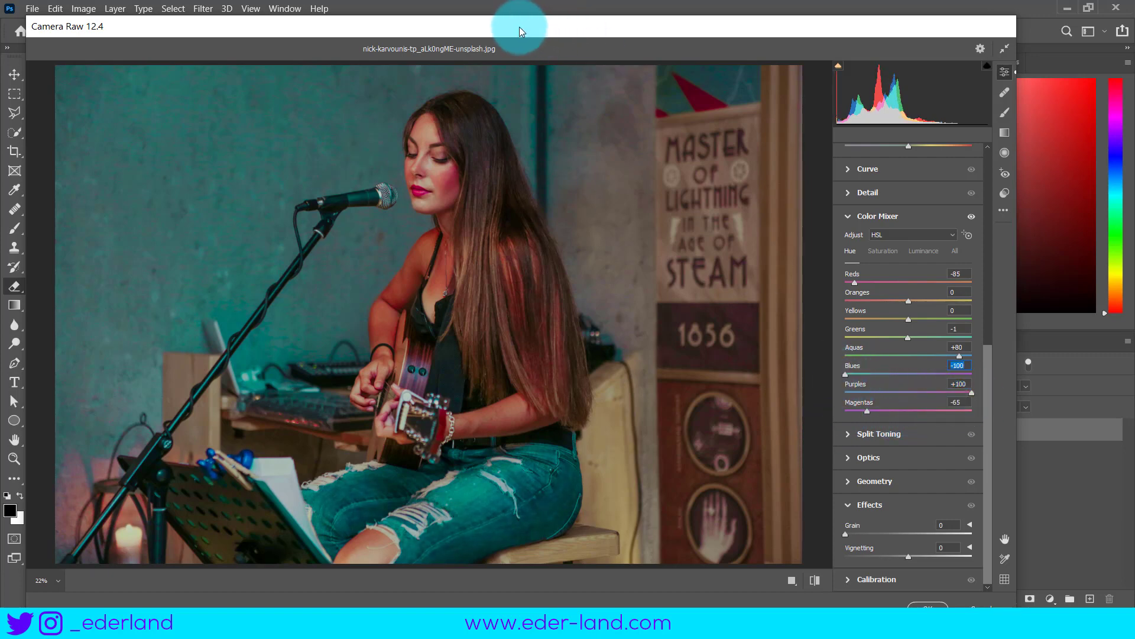
pyautogui.moveTo(519, 26)
pyautogui.mouseDown()
pyautogui.moveTo(1015, 108)
pyautogui.moveTo(1008, 77)
pyautogui.moveTo(502, 70)
pyautogui.mouseUp()
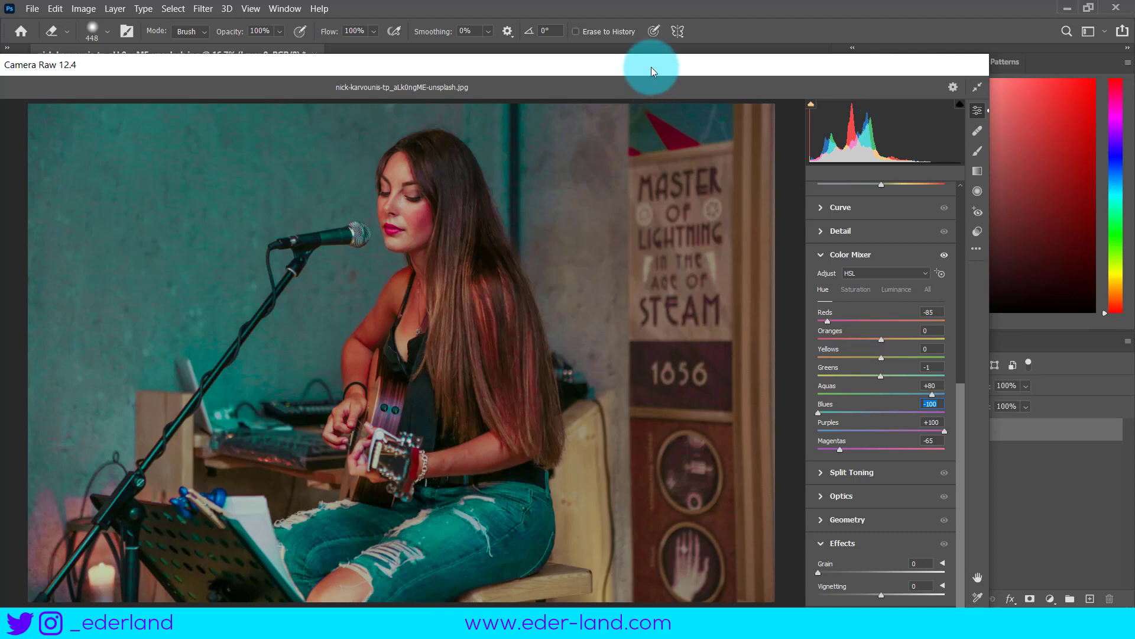
pyautogui.moveTo(650, 59); pyautogui.dragTo(682, 8)
# Commit the Camera Raw hue edits to the guitarist photo's Layer 0.
pyautogui.click(933, 596)
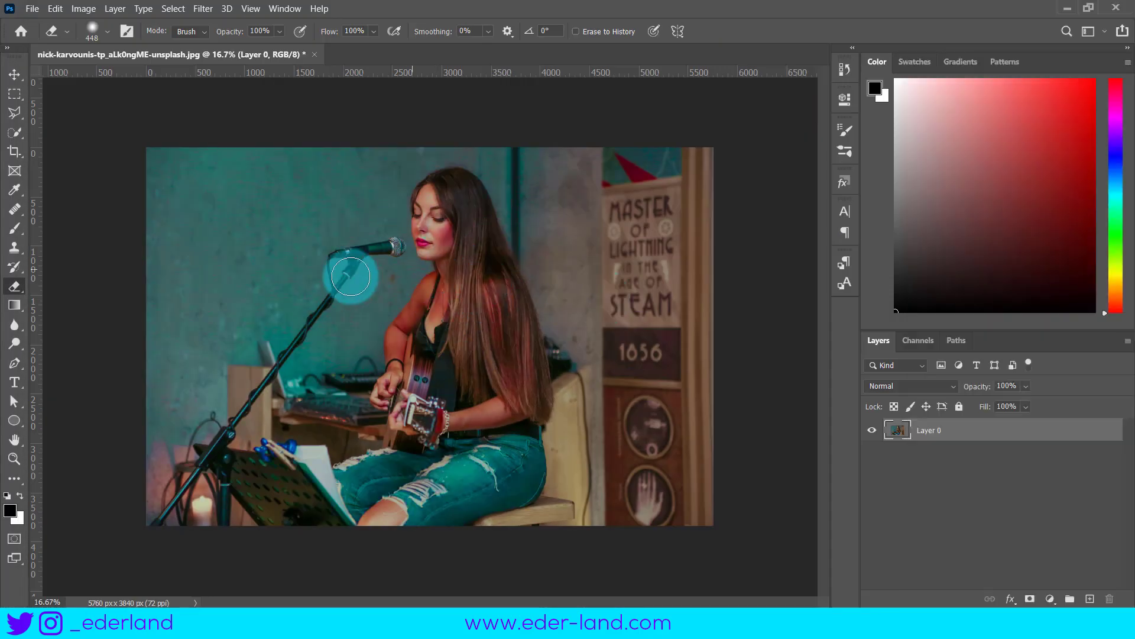
pyautogui.scroll(1, 384, 325)
pyautogui.scroll(-1, 408, 328)
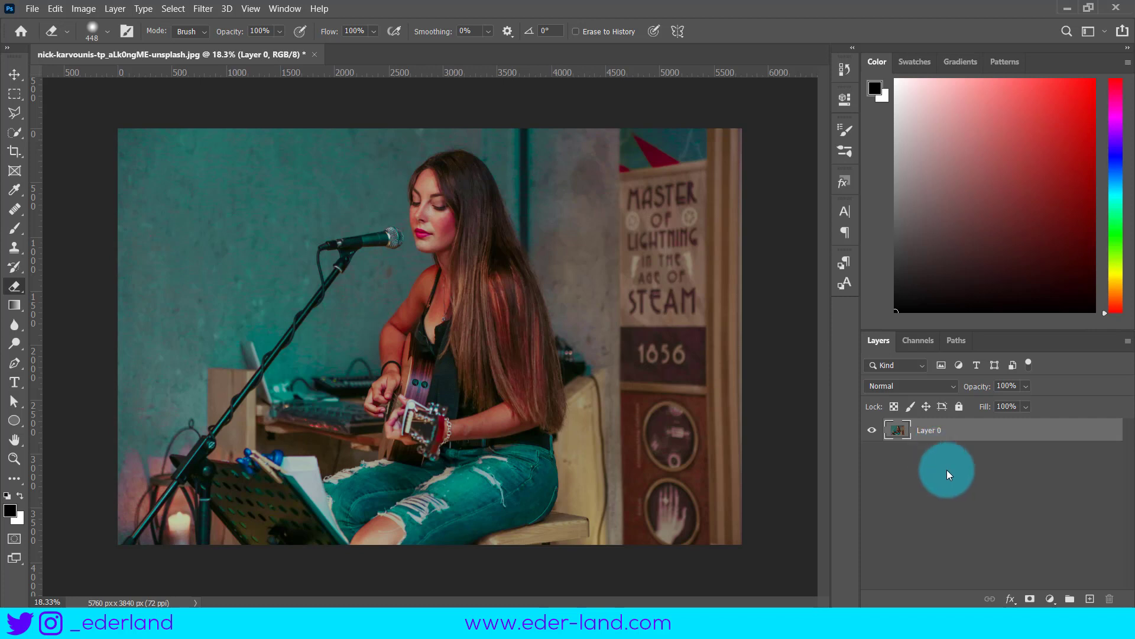
# Add a Gradient Fill layer running horizontally at a 0° angle.
pyautogui.click(1051, 599)
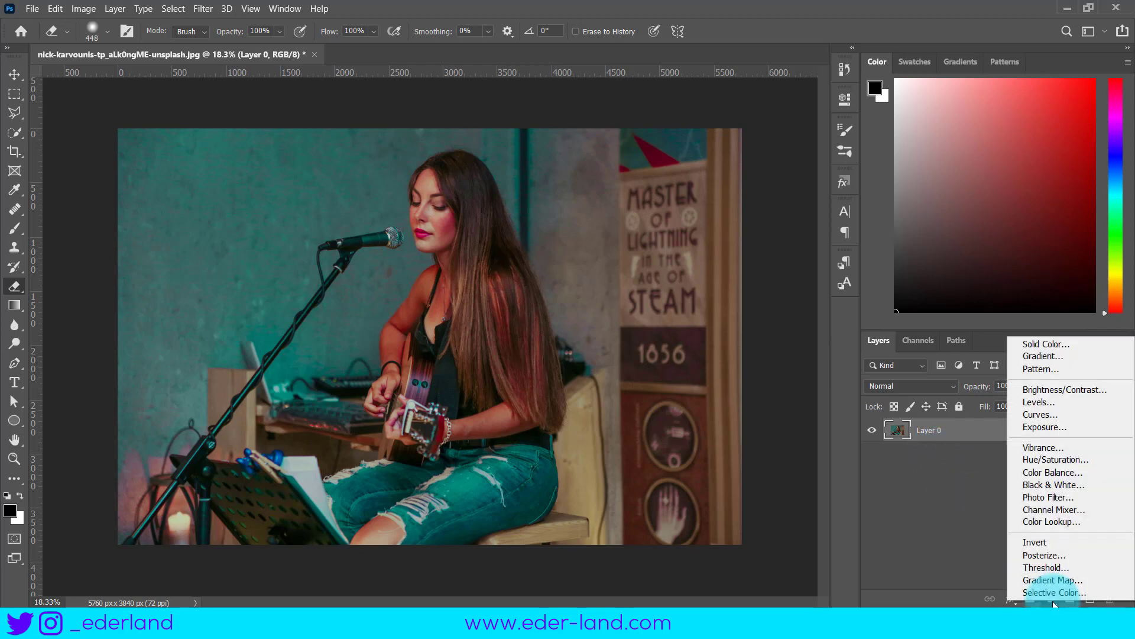
pyautogui.click(1059, 357)
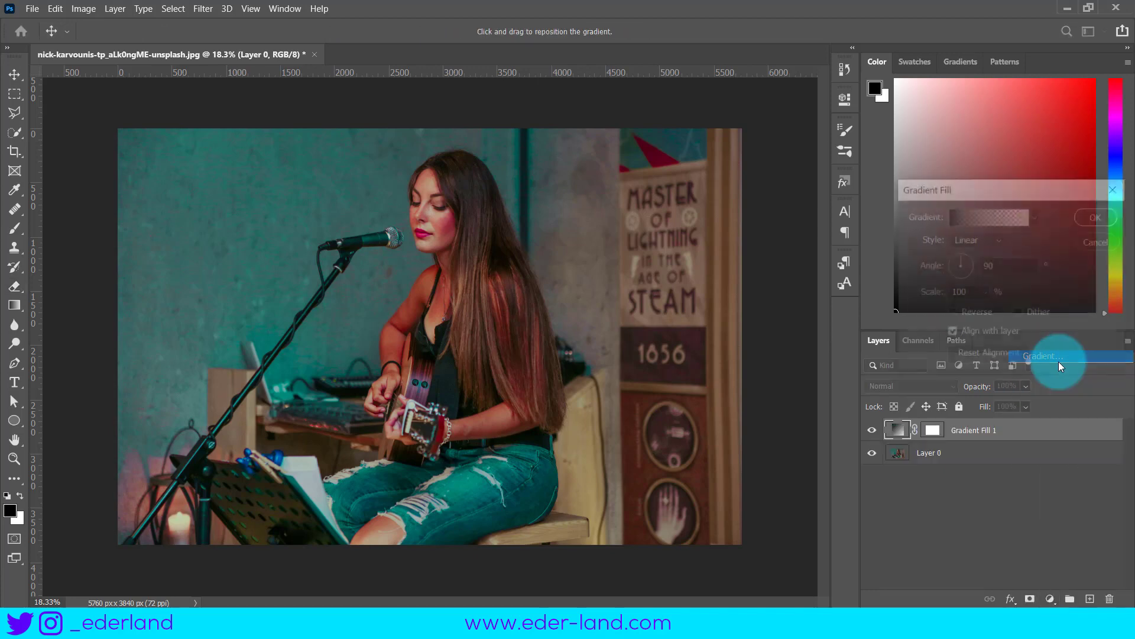
pyautogui.moveTo(973, 190); pyautogui.dragTo(638, 206)
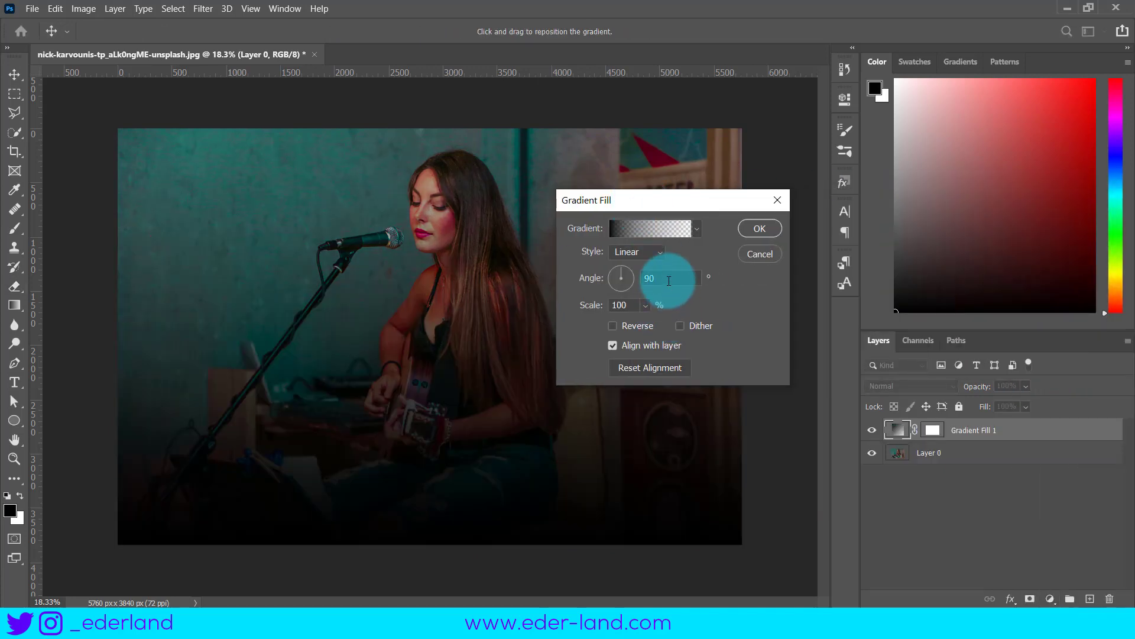
pyautogui.write('0')
pyautogui.click(220, 211)
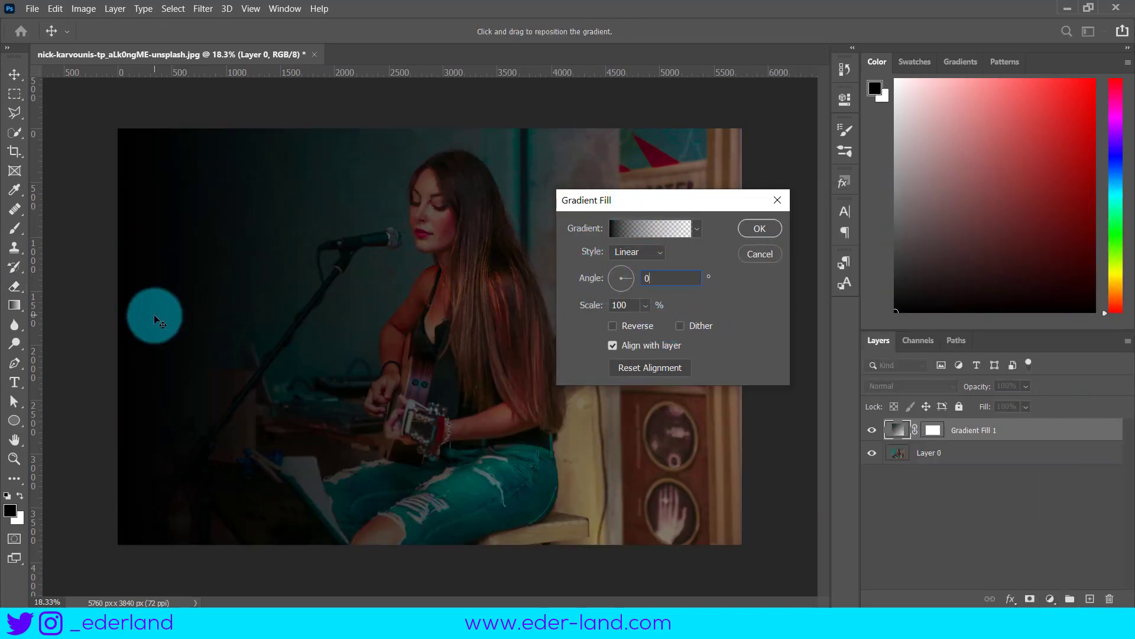
# Set the gradient's left stop to magenta #ff00e4 and confirm Gradient Fill 1.
pyautogui.click(640, 230)
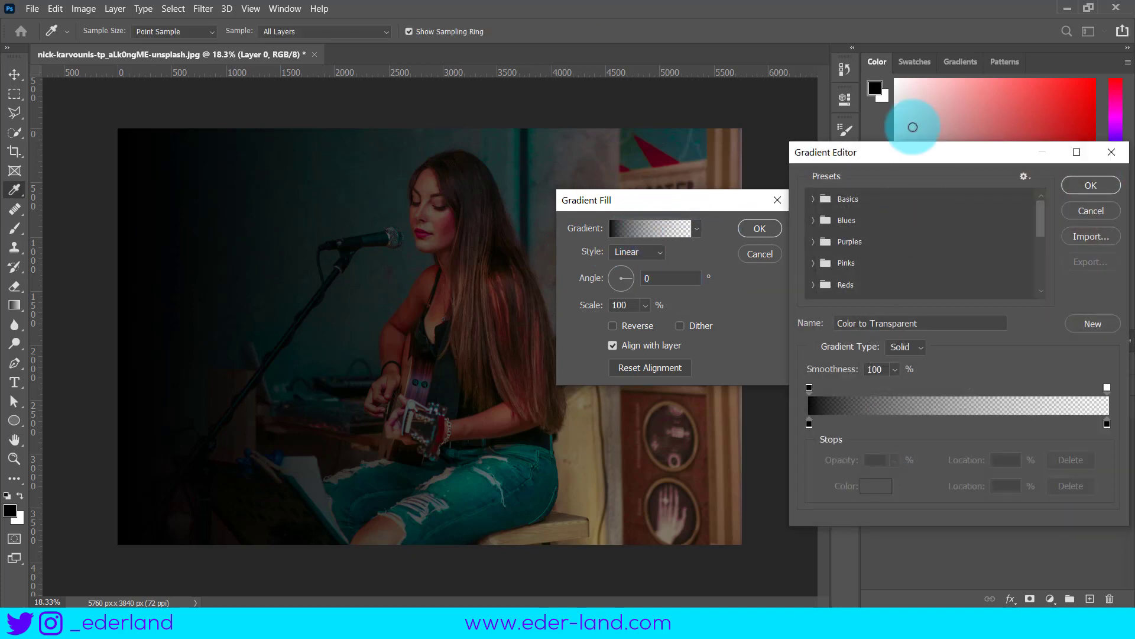
pyautogui.moveTo(840, 149); pyautogui.dragTo(622, 124)
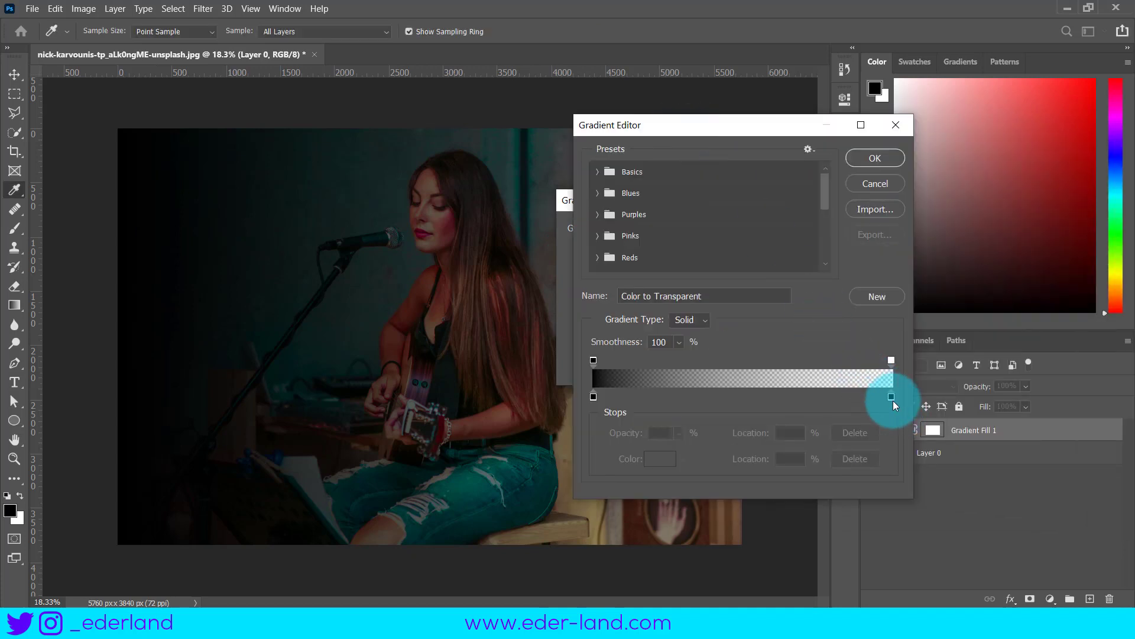
pyautogui.click(594, 397)
pyautogui.click(658, 459)
pyautogui.moveTo(872, 322); pyautogui.dragTo(869, 241)
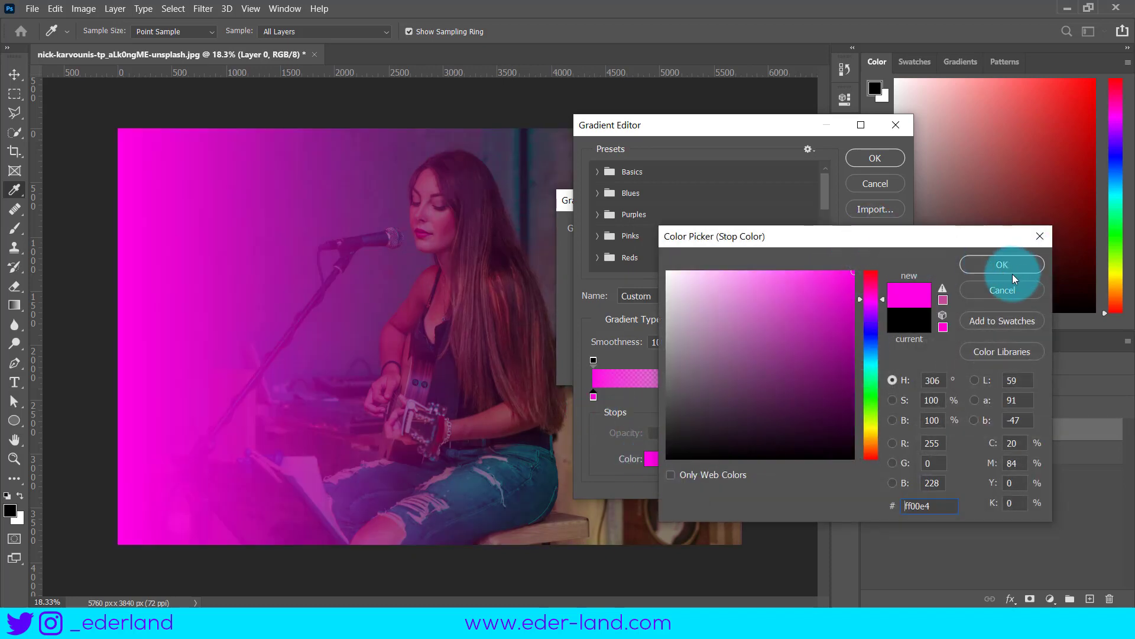
pyautogui.click(1012, 266)
pyautogui.click(873, 157)
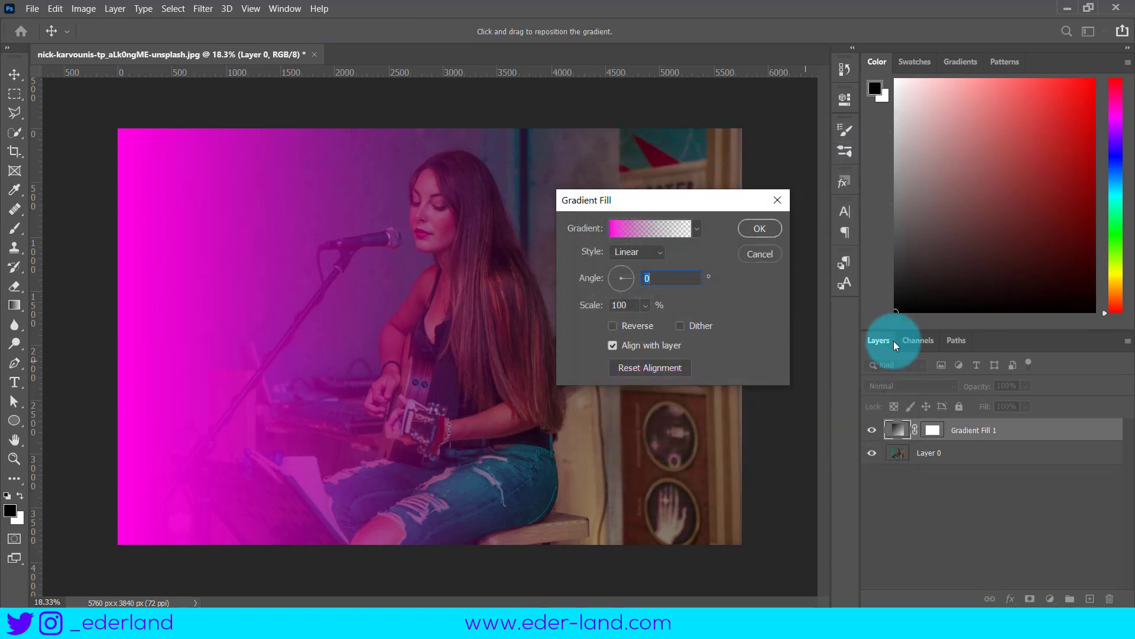
pyautogui.click(760, 228)
pyautogui.press('e')
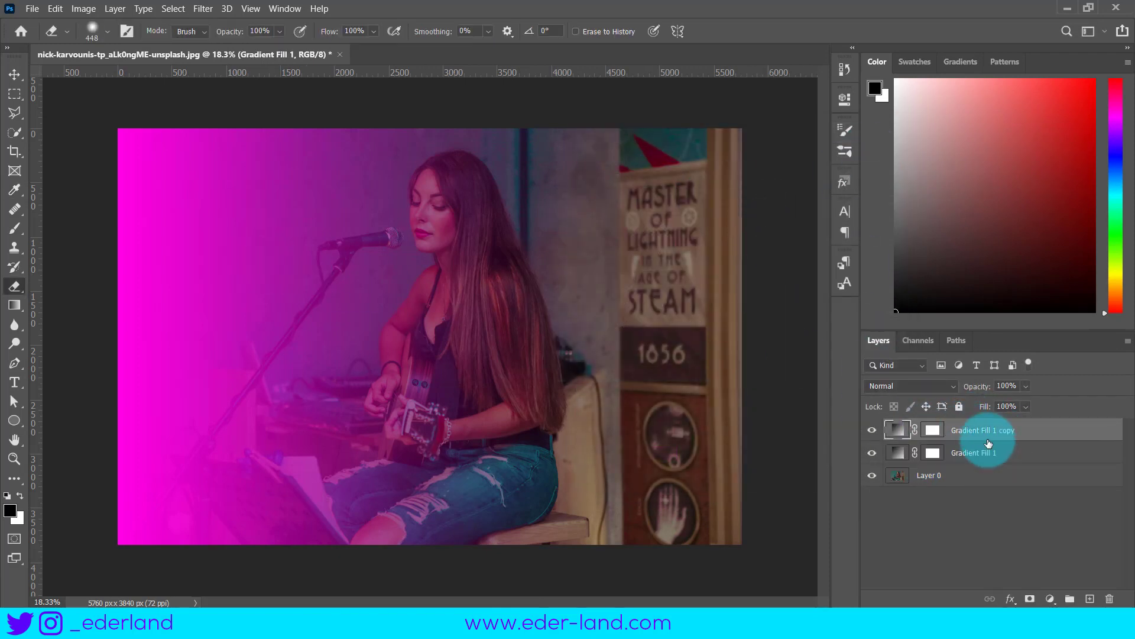
# Duplicate Gradient Fill 1 and set the copy's gradient angle to 180°.
pyautogui.moveTo(994, 439); pyautogui.dragTo(911, 434)
pyautogui.doubleClick(899, 430)
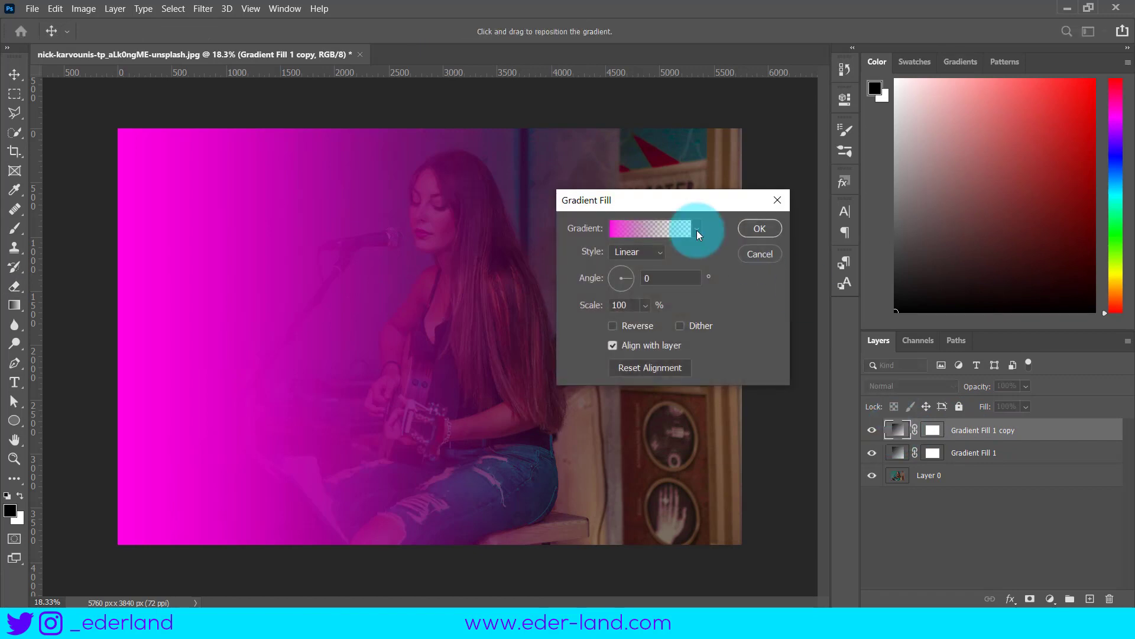
pyautogui.click(658, 279)
pyautogui.click(618, 278)
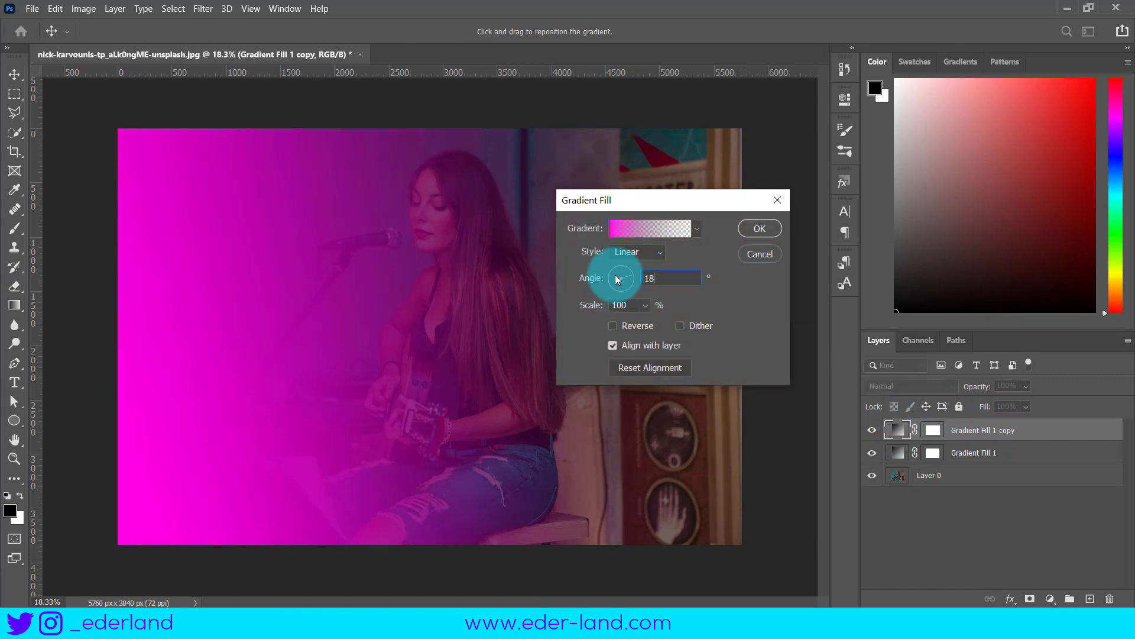
pyautogui.write('180')
# Change the copy's left gradient stop to cyan #00deff and confirm the fill.
pyautogui.click(622, 229)
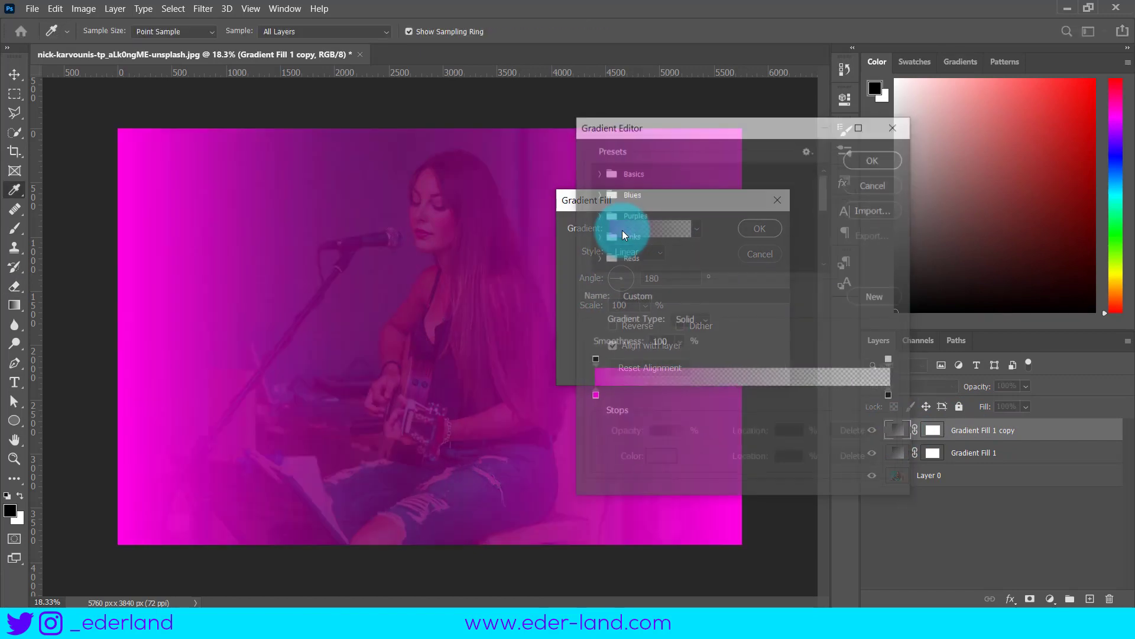
pyautogui.click(594, 396)
pyautogui.click(650, 459)
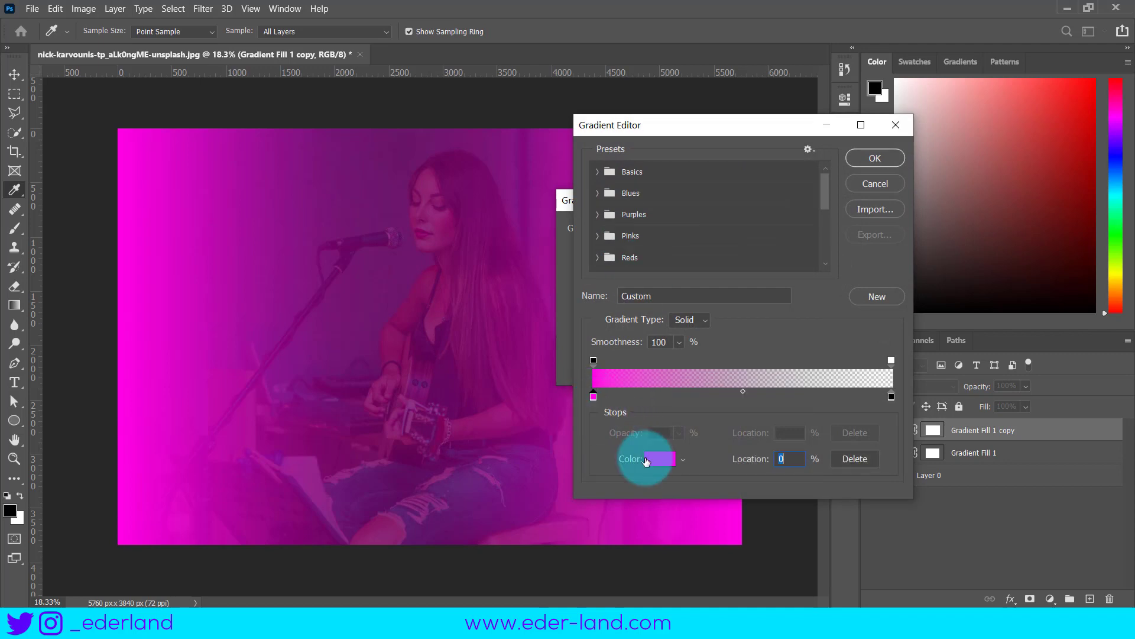
pyautogui.moveTo(872, 329); pyautogui.dragTo(871, 360)
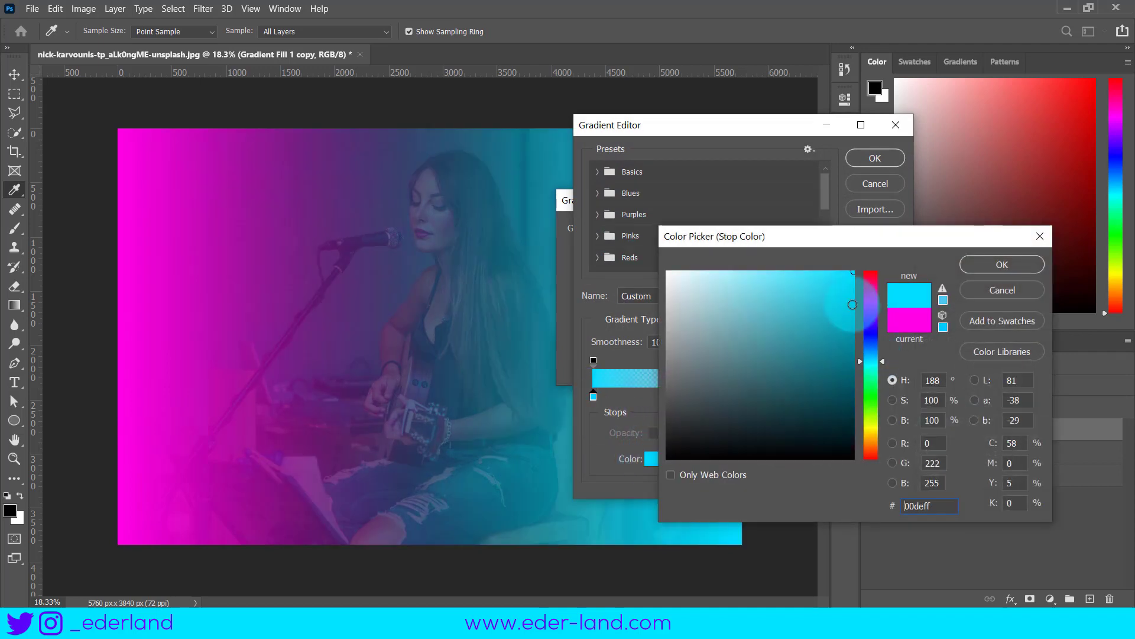
pyautogui.click(997, 264)
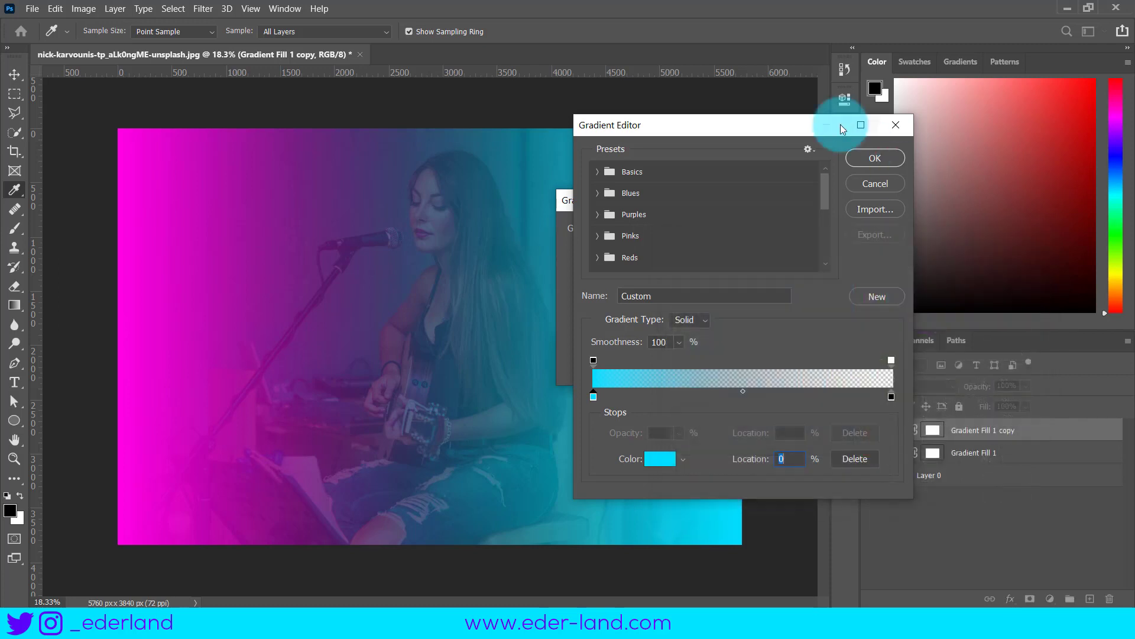
pyautogui.click(874, 157)
pyautogui.click(760, 228)
pyautogui.press('e')
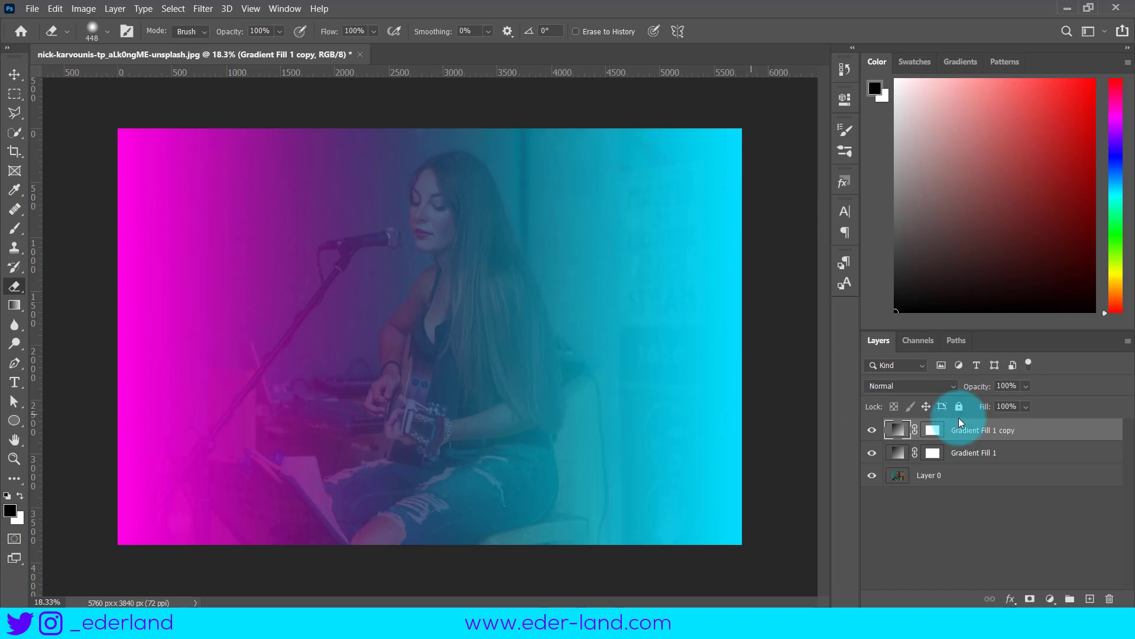
# Set Gradient Fill 1 and Gradient Fill 1 copy to the Soft Light blend mode.
pyautogui.click(962, 454)
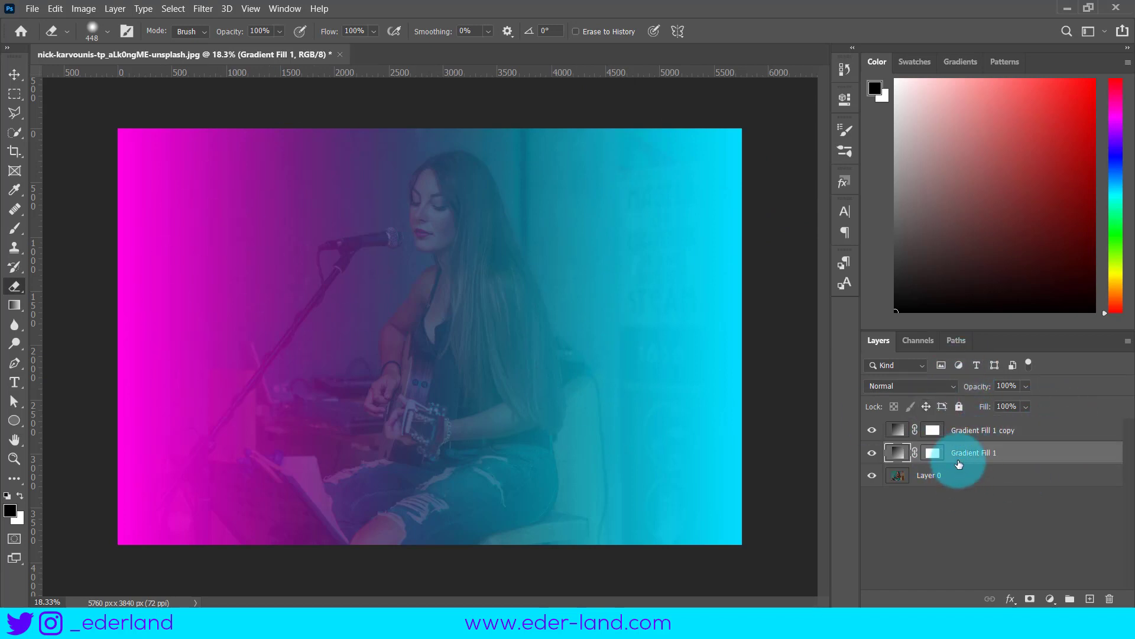
pyautogui.keyDown('shift'); pyautogui.click(970, 432); pyautogui.keyUp('shift')
pyautogui.click(953, 386)
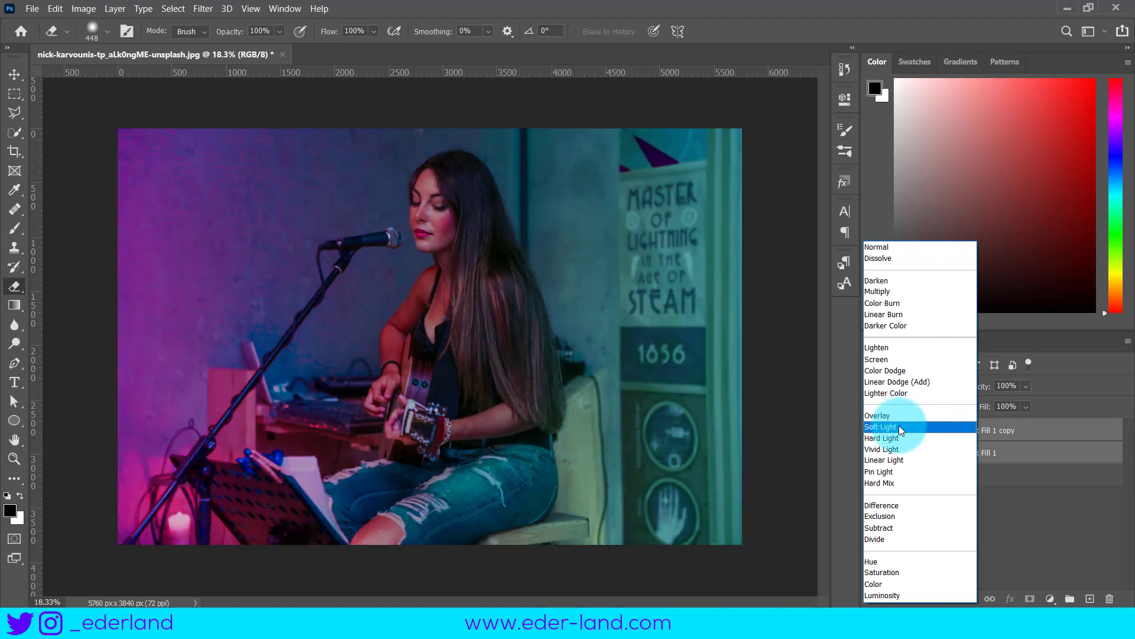
pyautogui.click(898, 427)
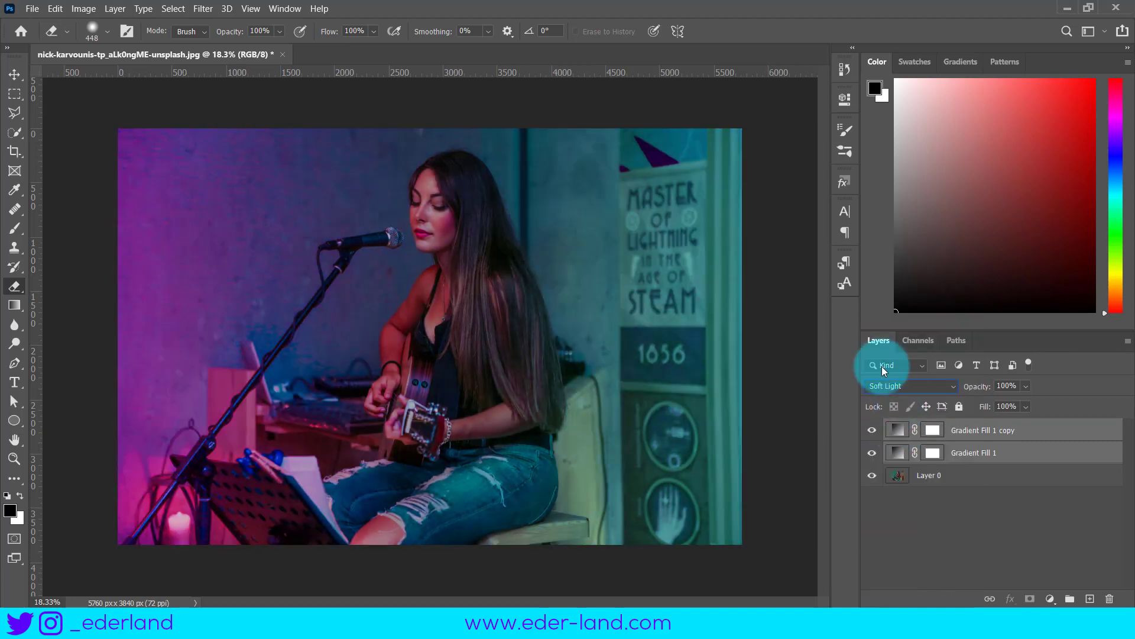